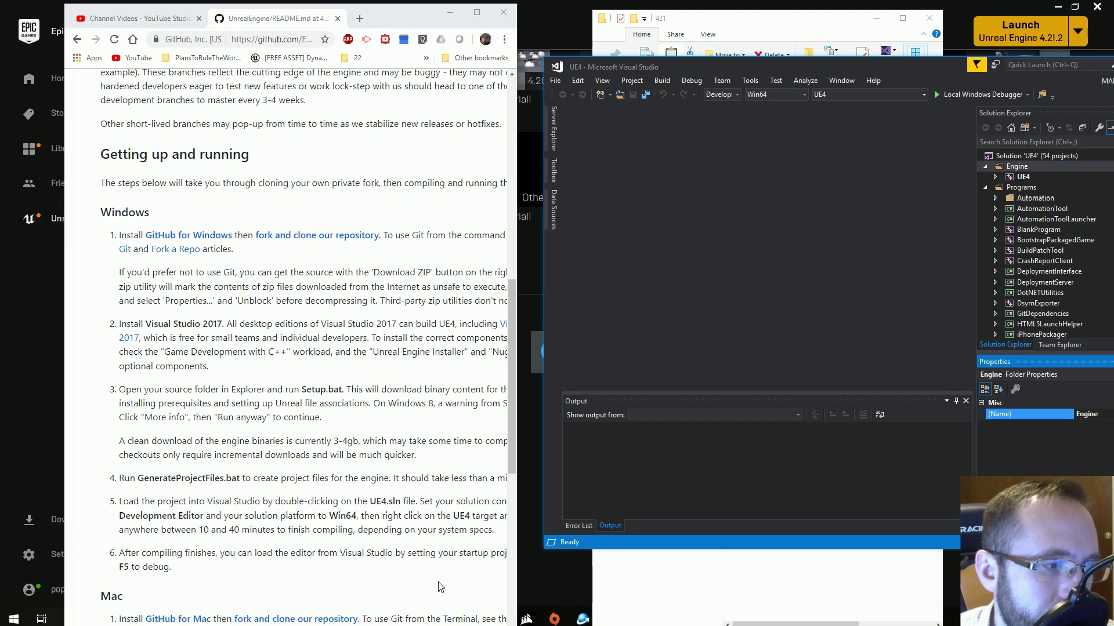
Widen the browser window showing the build instructions, and build the UE4 target in the Visual Studio window, maximizing that window.
click(520, 462)
drag(520, 461, 645, 453)
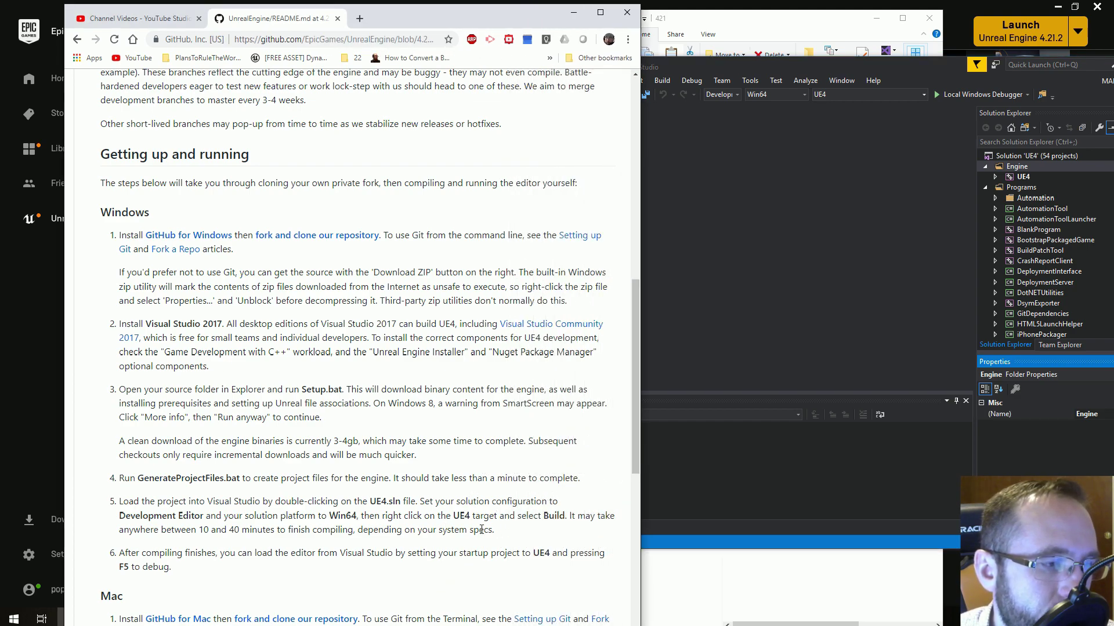
drag(782, 72, 472, 65)
click(706, 177)
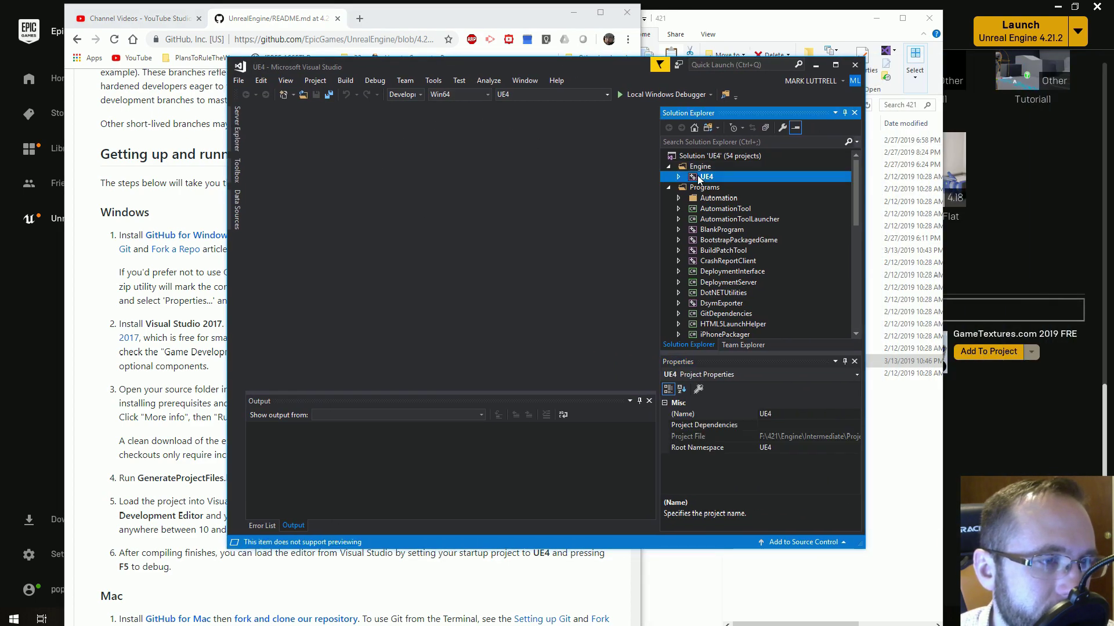
right_click(699, 179)
click(719, 183)
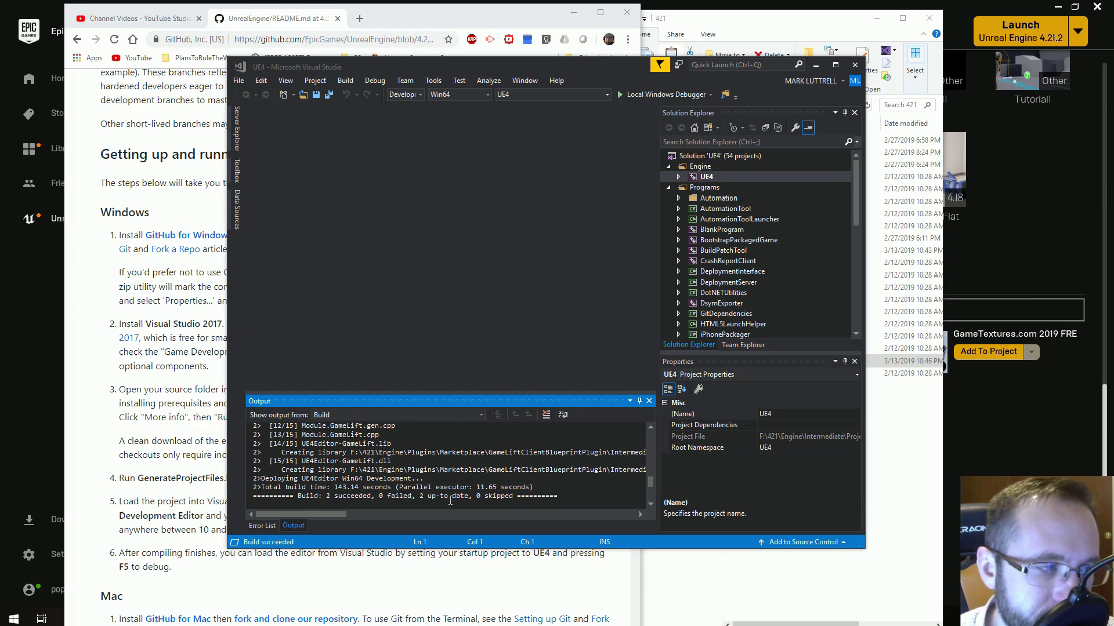
click(420, 67)
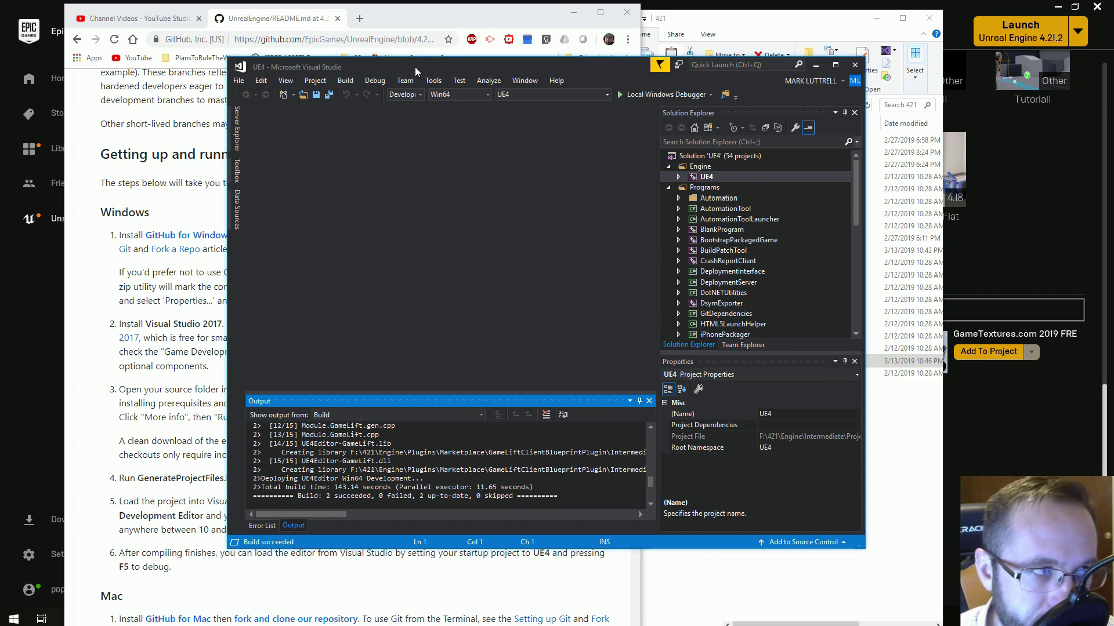
double_click(402, 67)
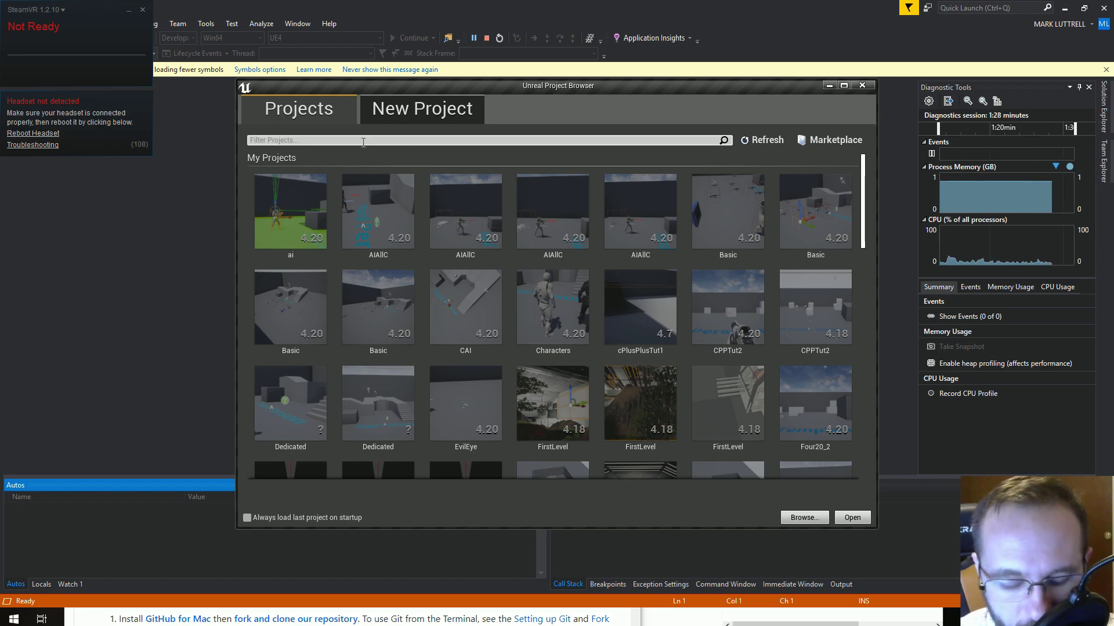
Filter the projects by "tutorial" and open a copy of the Tutorial1 project located in F:/b/Tut26Start.
text(tutorial)
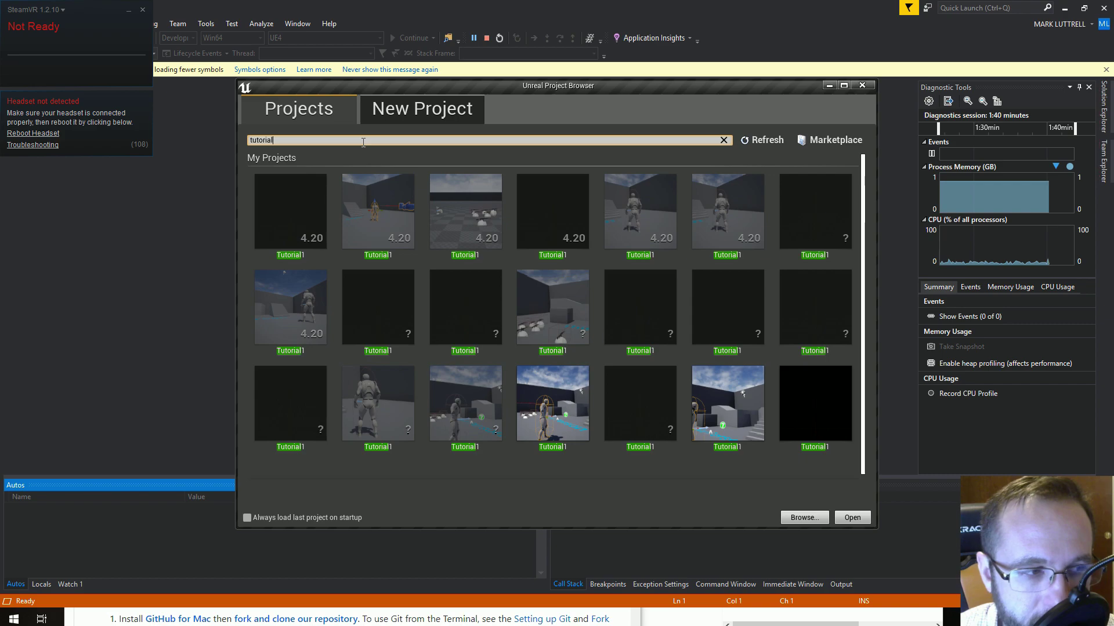
mouse_move(440, 214)
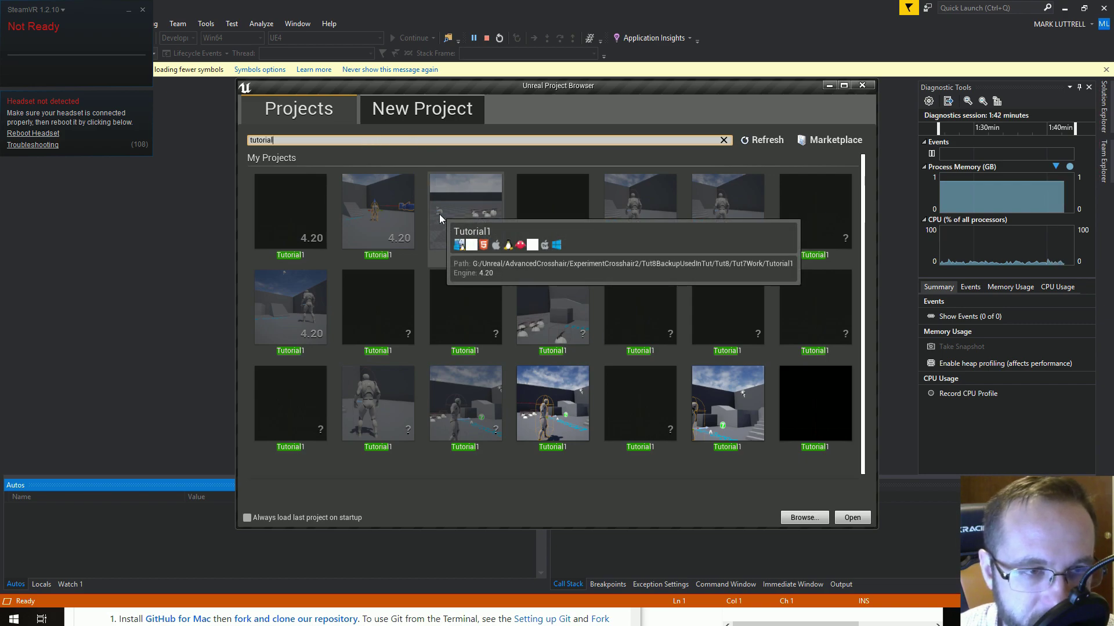
mouse_move(405, 207)
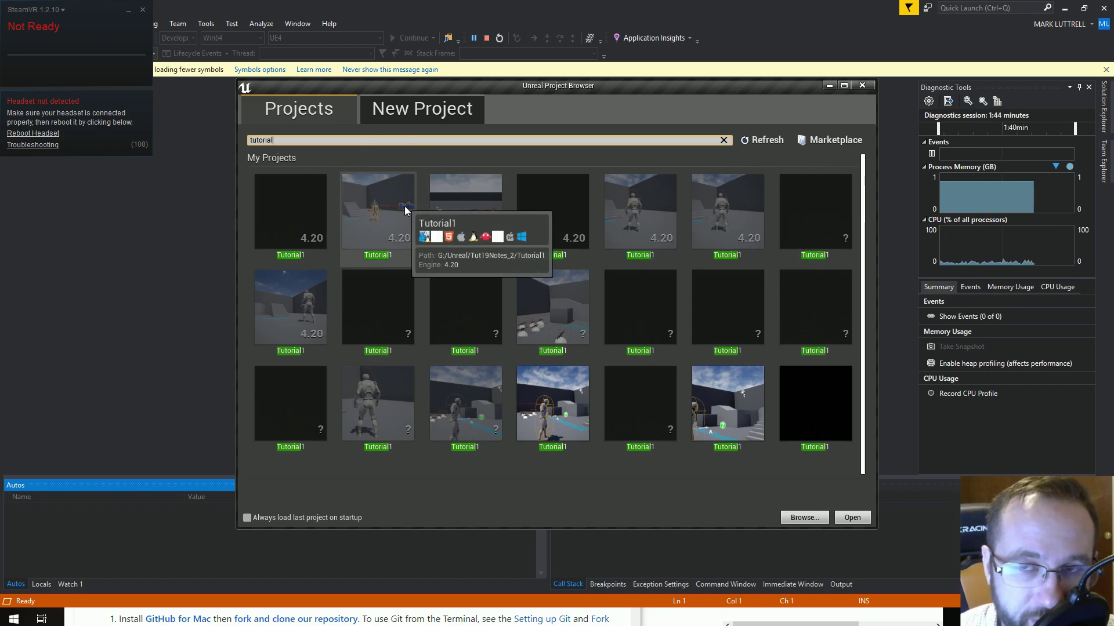
mouse_move(476, 388)
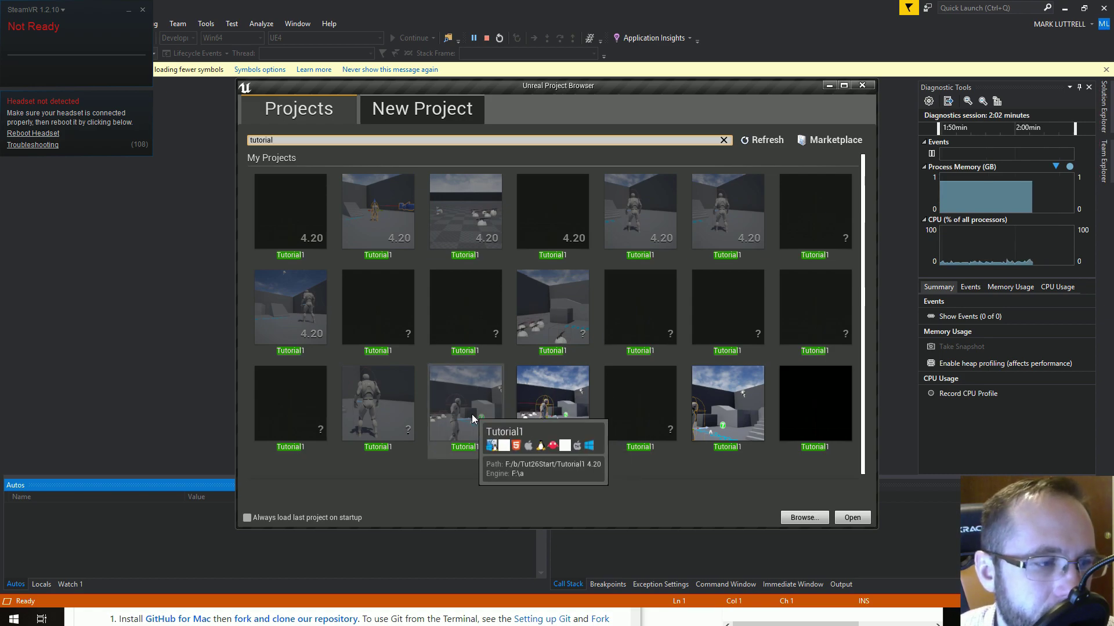
click(472, 414)
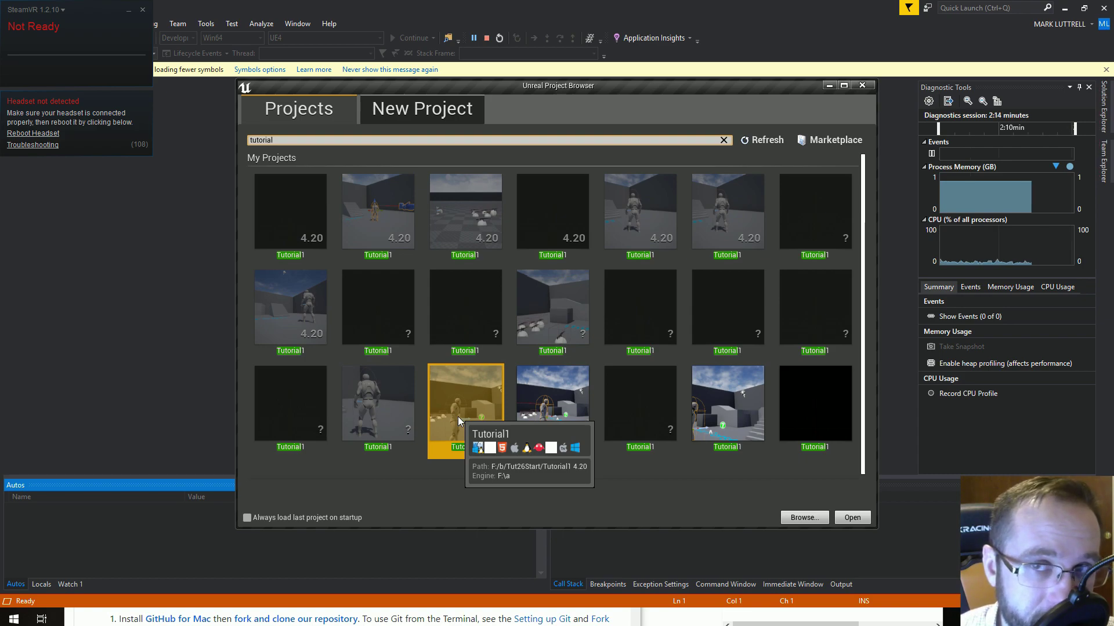
click(852, 517)
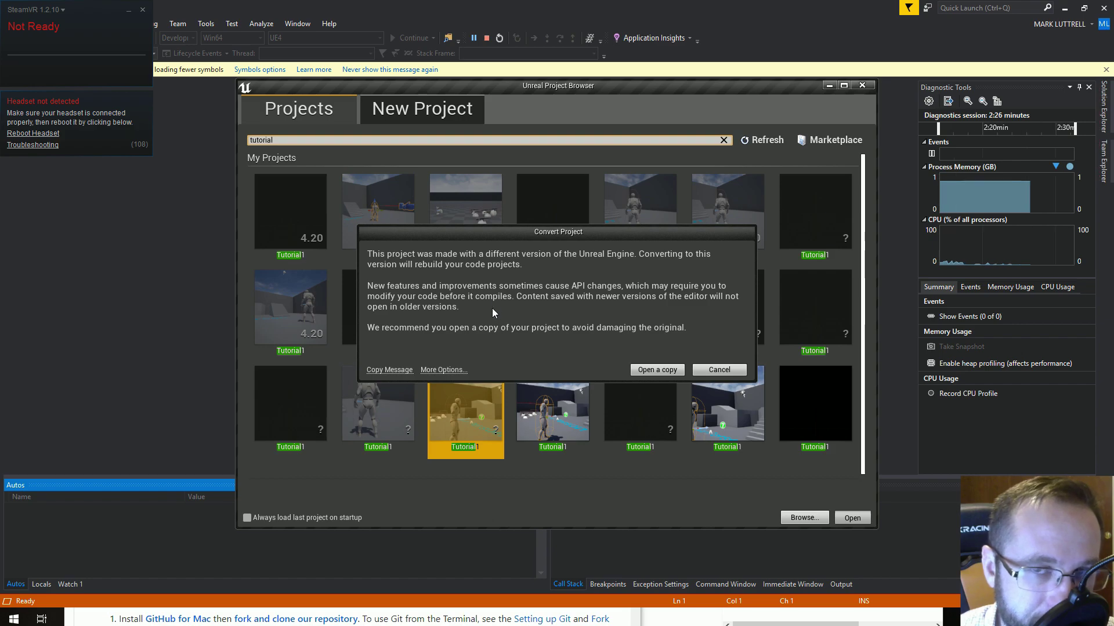
click(651, 370)
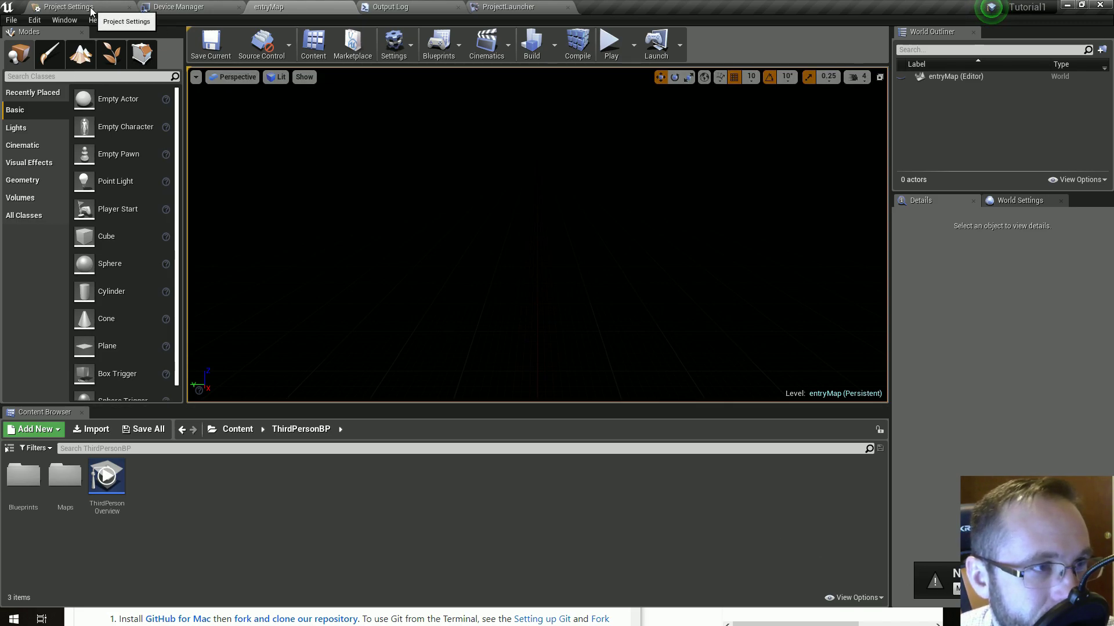
Search the project settings for "plugin", clear the search and return to the entryMap level editor.
click(11, 21)
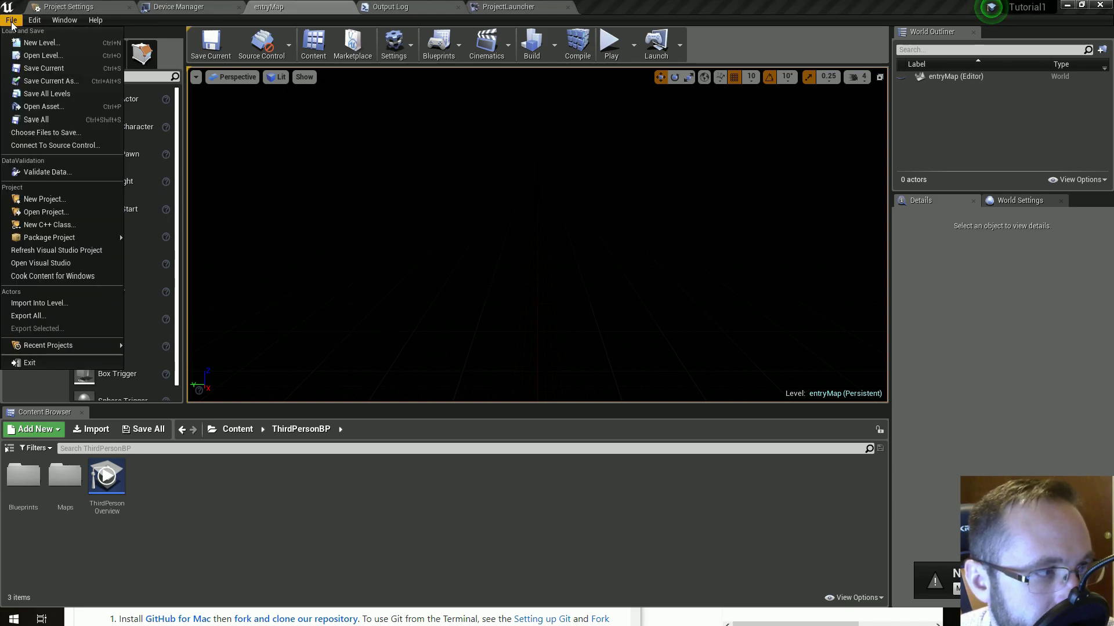
click(70, 9)
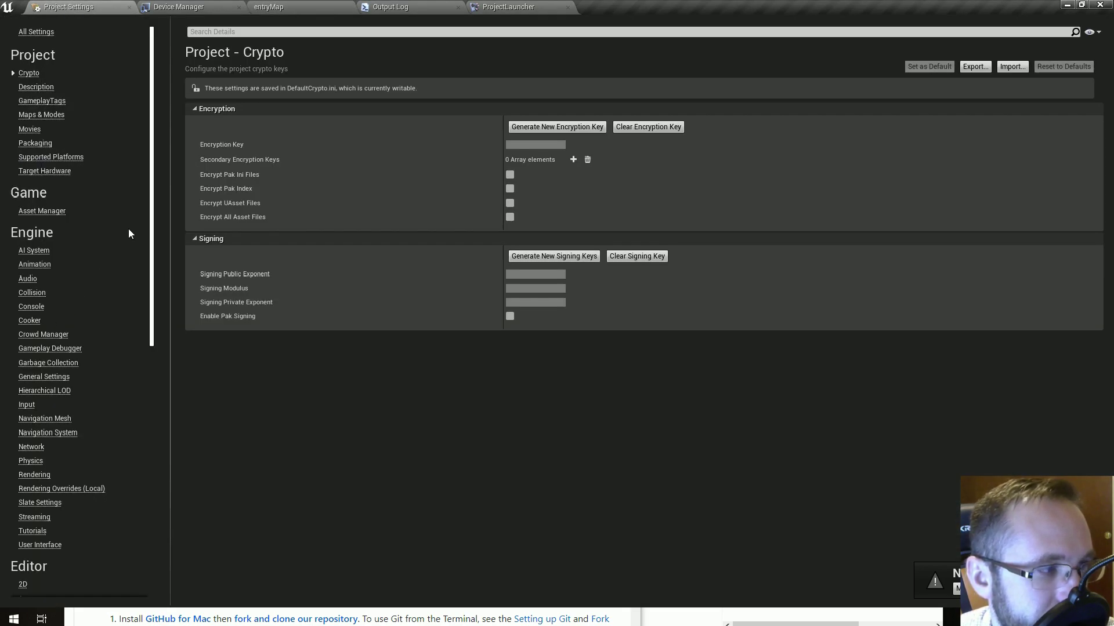
click(226, 31)
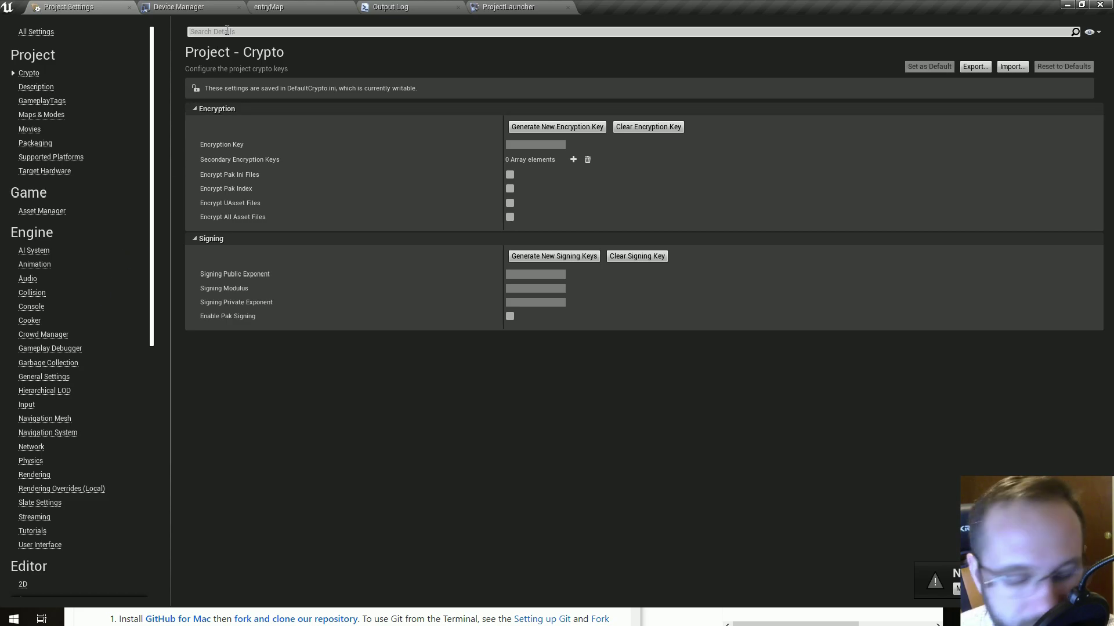
text(plugin)
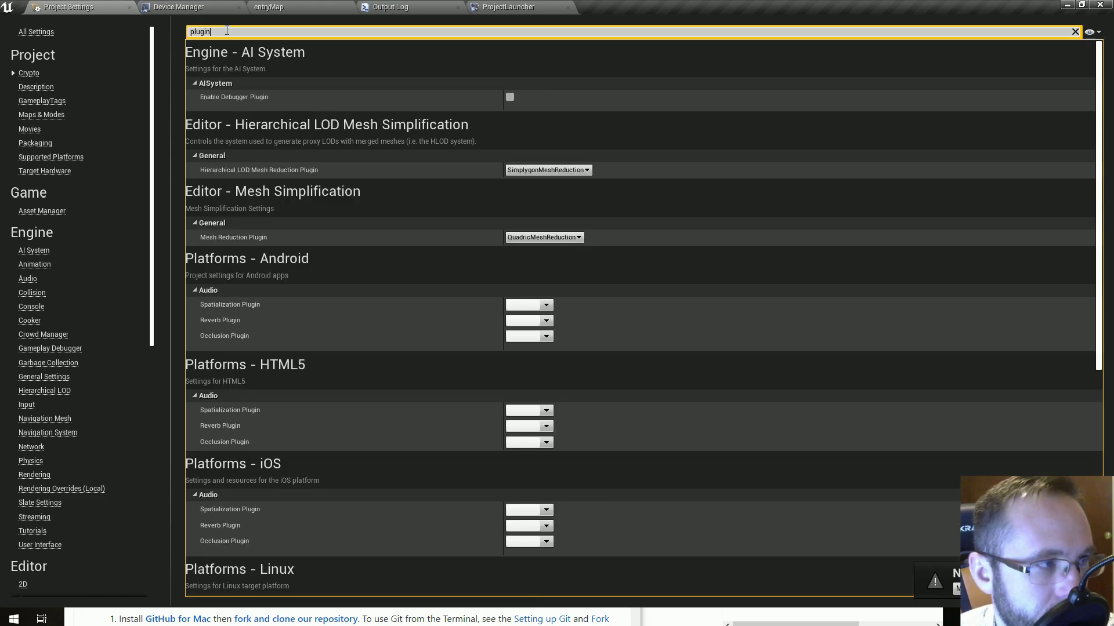
key(Escape)
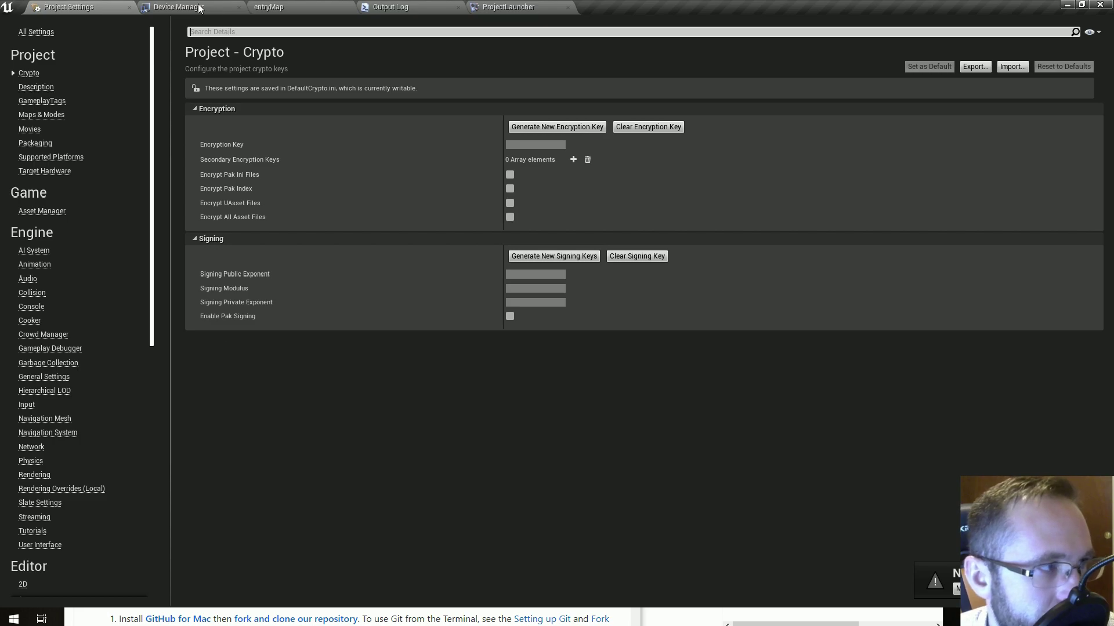
click(167, 5)
click(72, 7)
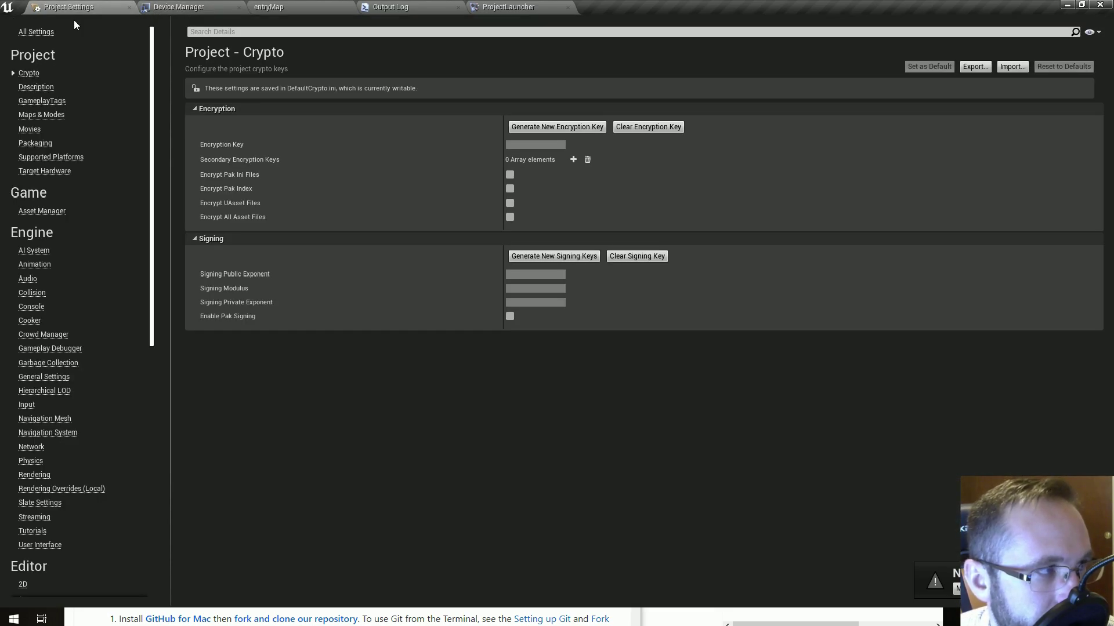
click(179, 8)
click(268, 7)
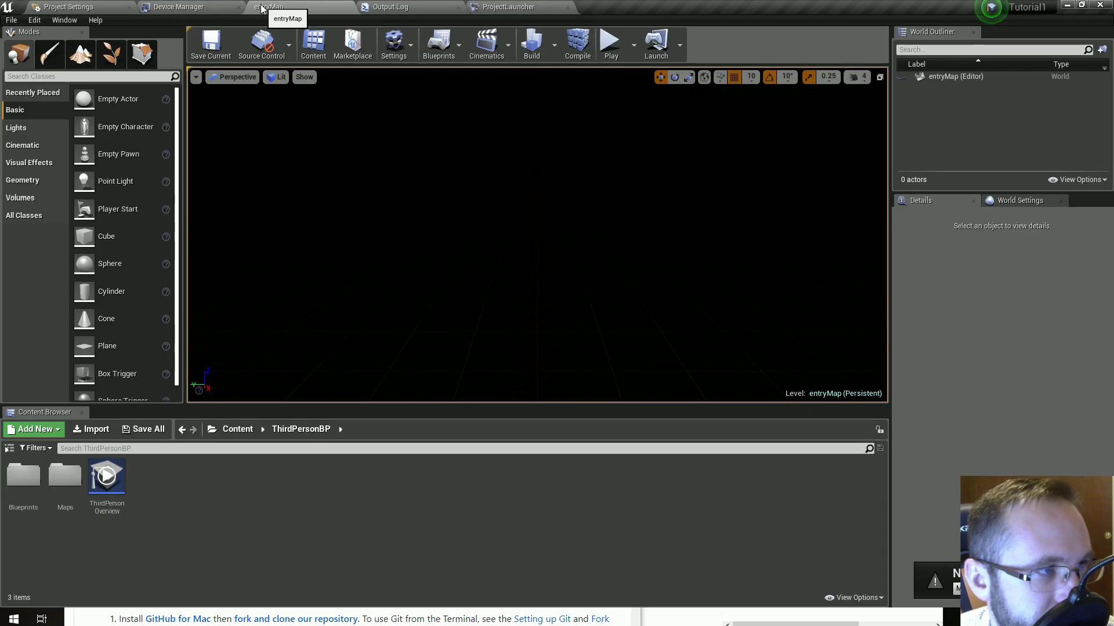
Open the plugin manager and enable the installed GameLift Client SDK and GameLift Server SDK plugins.
click(27, 20)
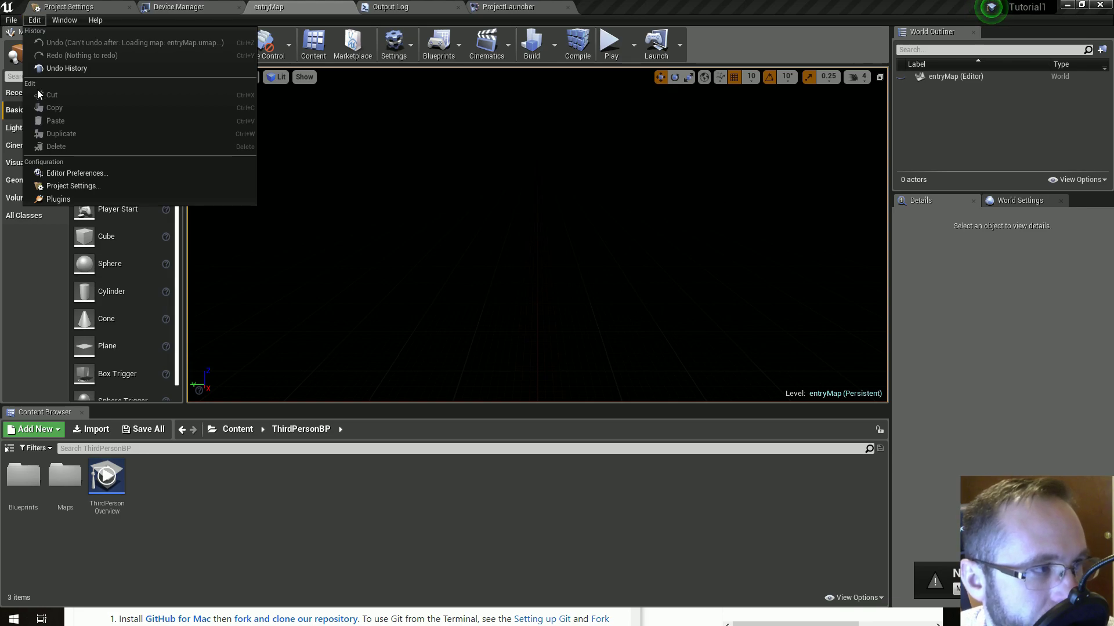
click(50, 203)
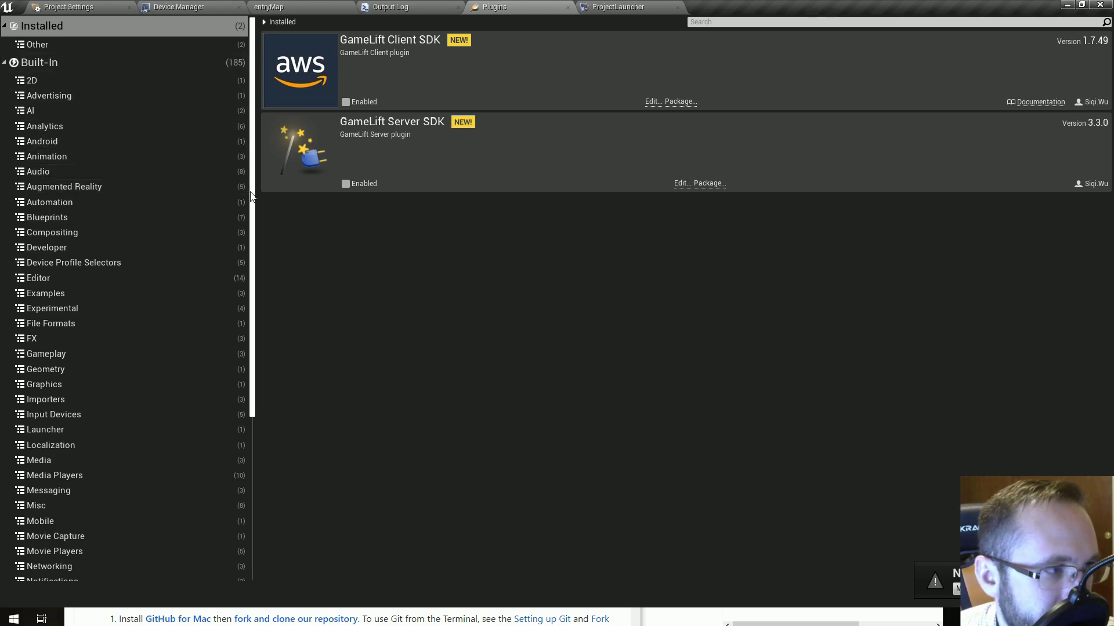
scroll(254, 261, down, 3)
drag(254, 261, 263, 164)
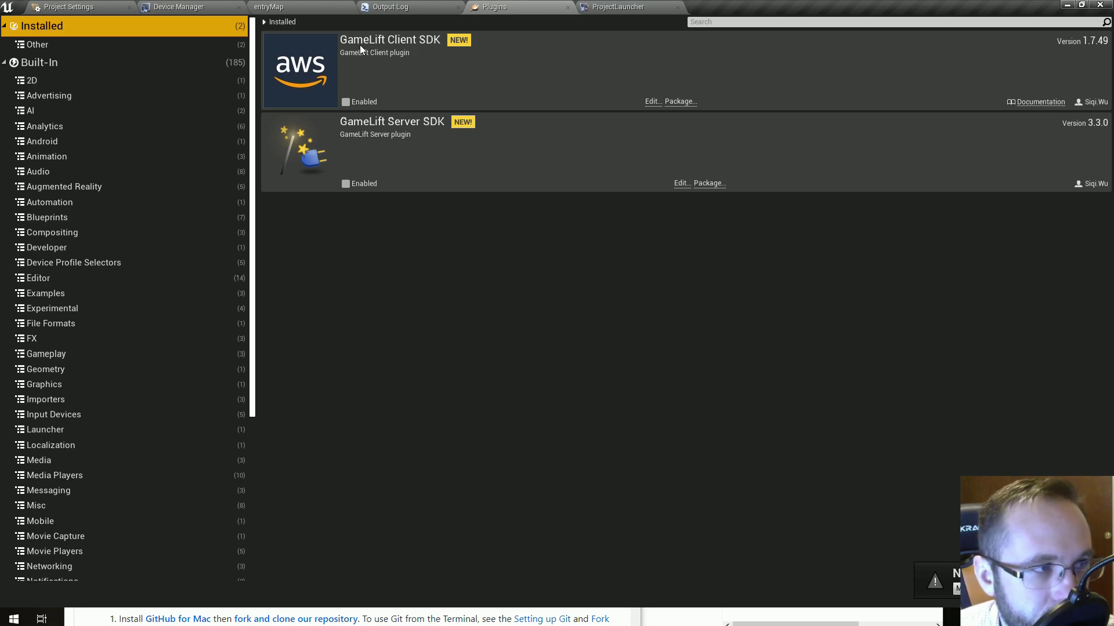
click(346, 102)
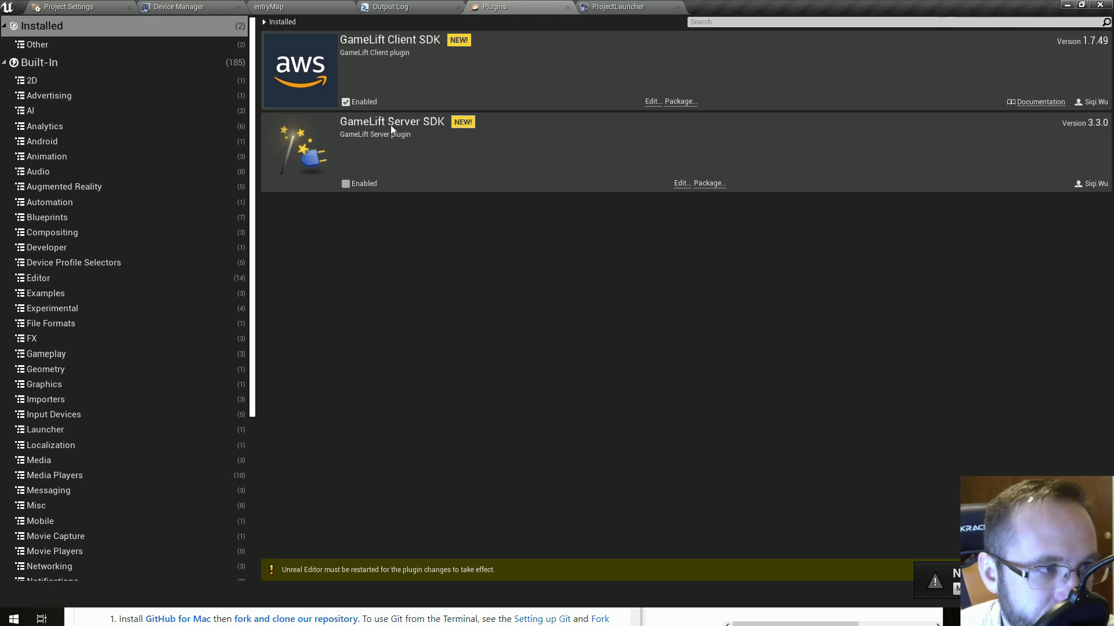
click(349, 183)
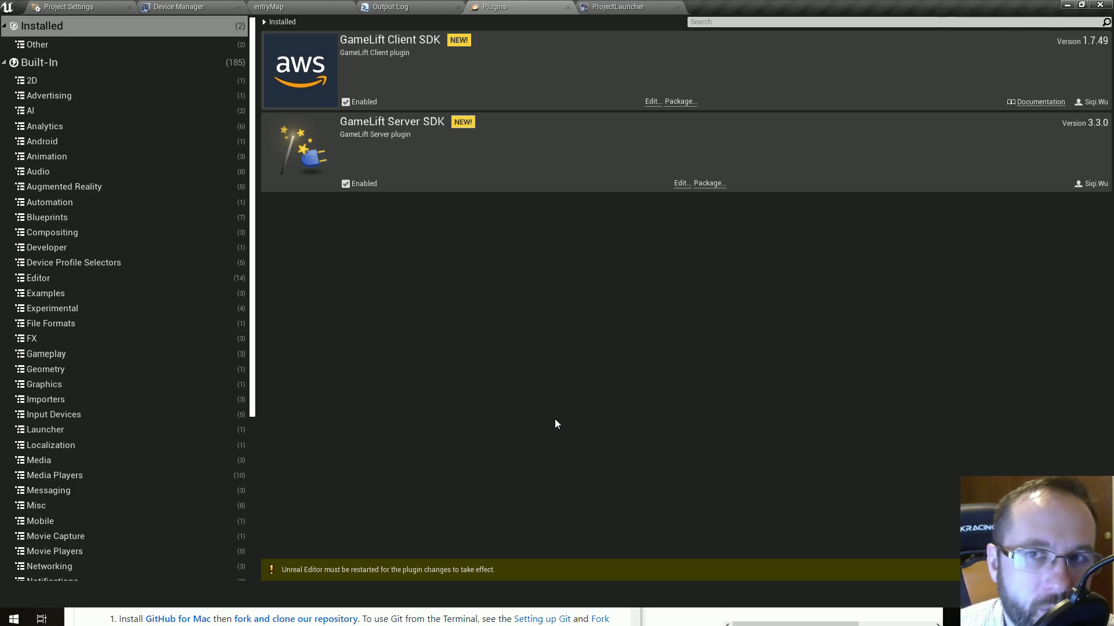
click(197, 8)
click(287, 7)
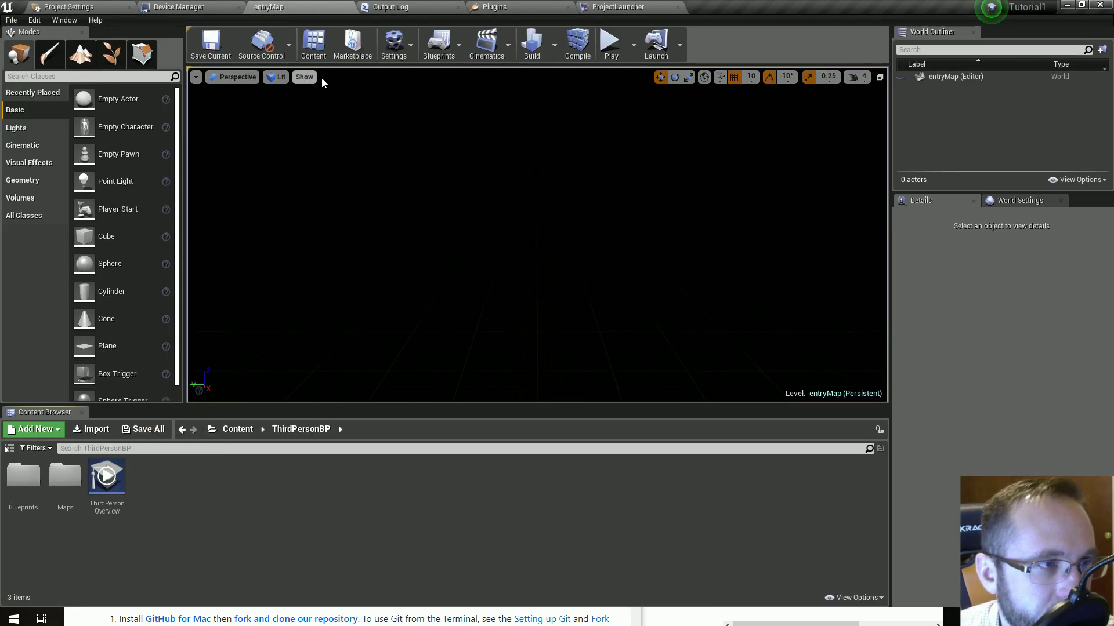
click(502, 8)
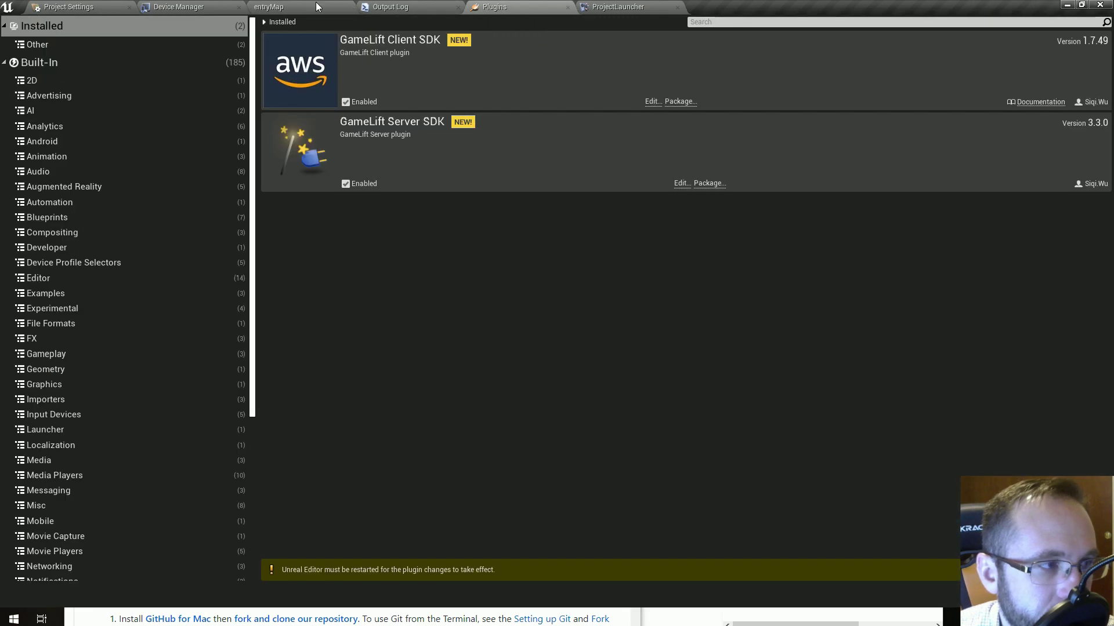
click(148, 8)
click(113, 8)
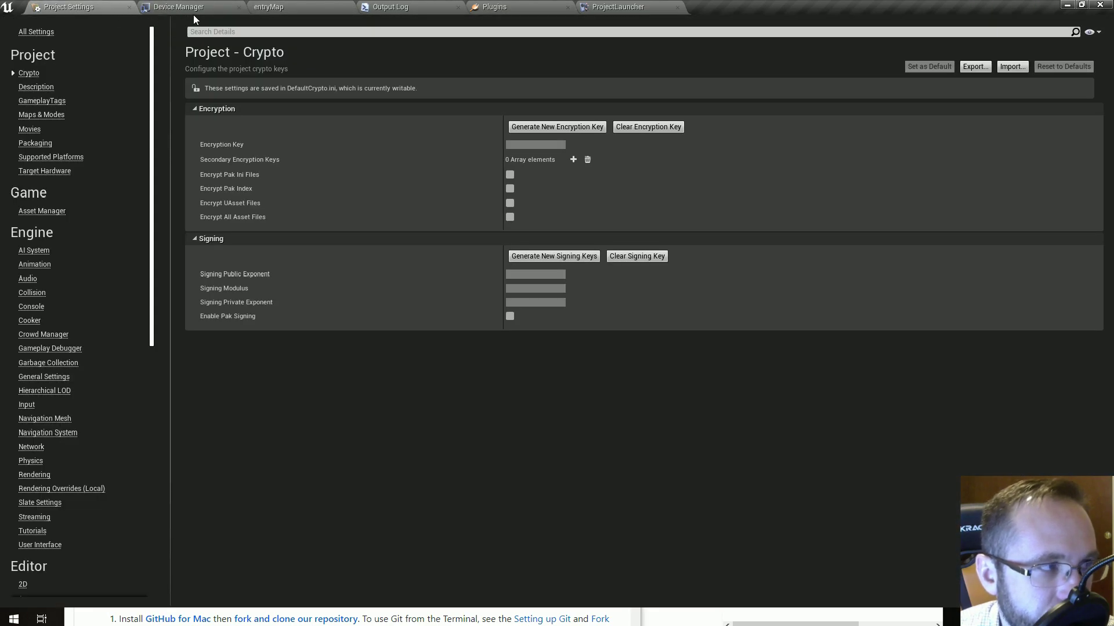
click(265, 10)
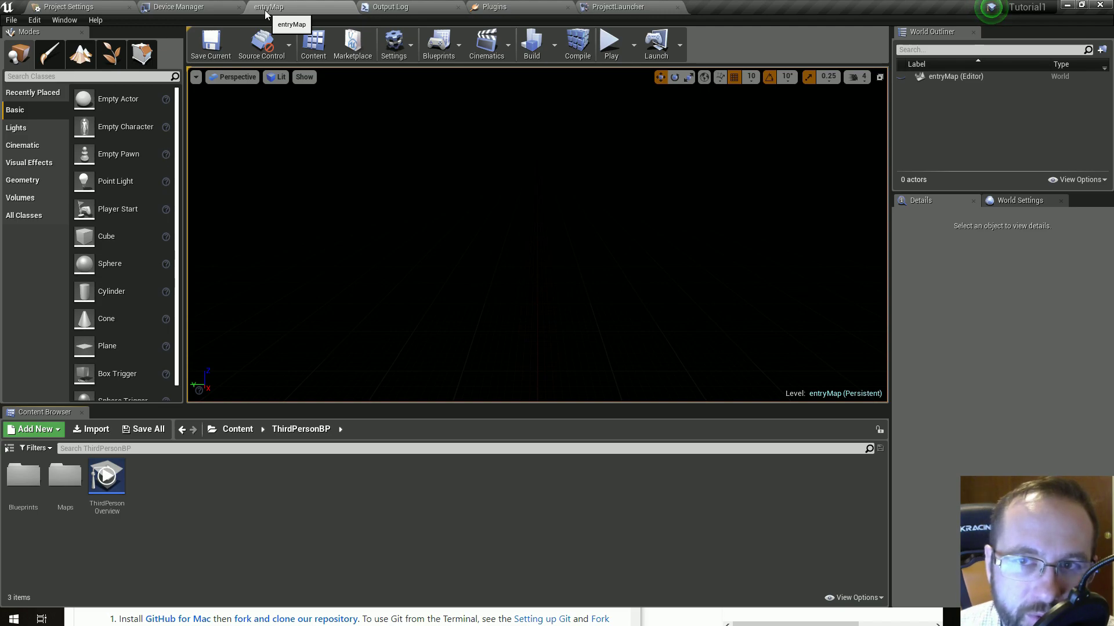
click(194, 9)
click(95, 8)
click(189, 11)
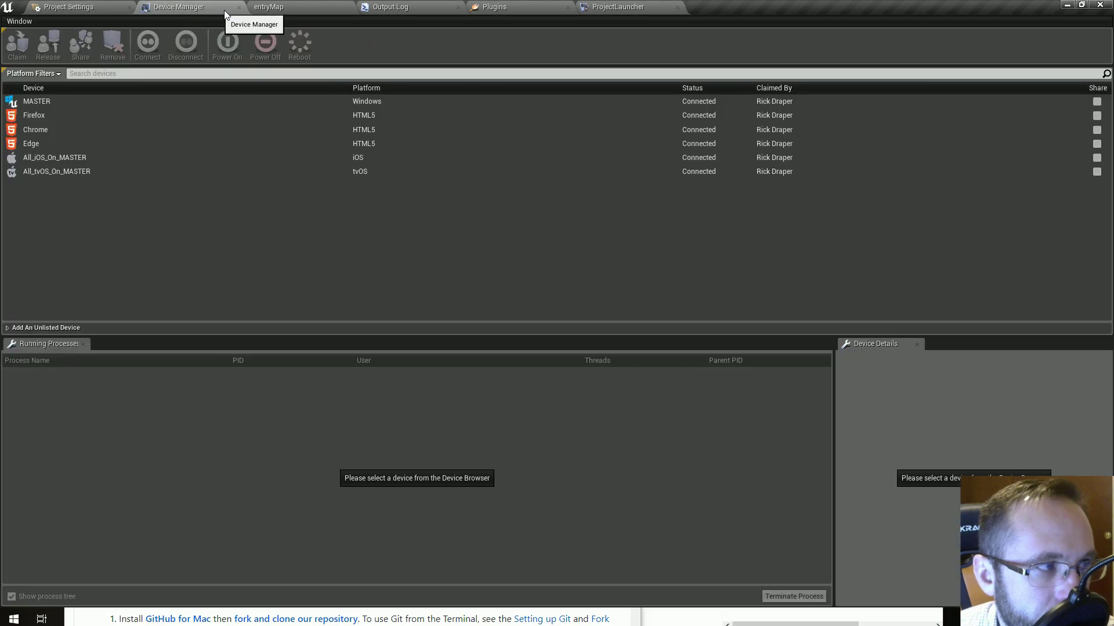
click(269, 9)
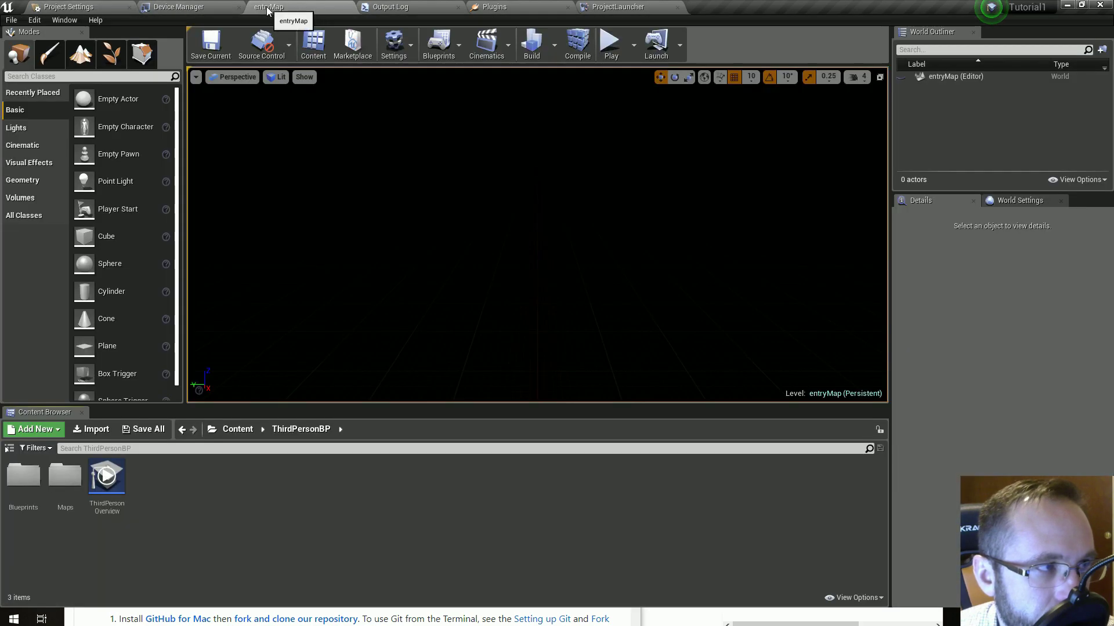
Exit the Unreal Editor, quit SteamVR and dismiss the Source2 warning.
click(11, 20)
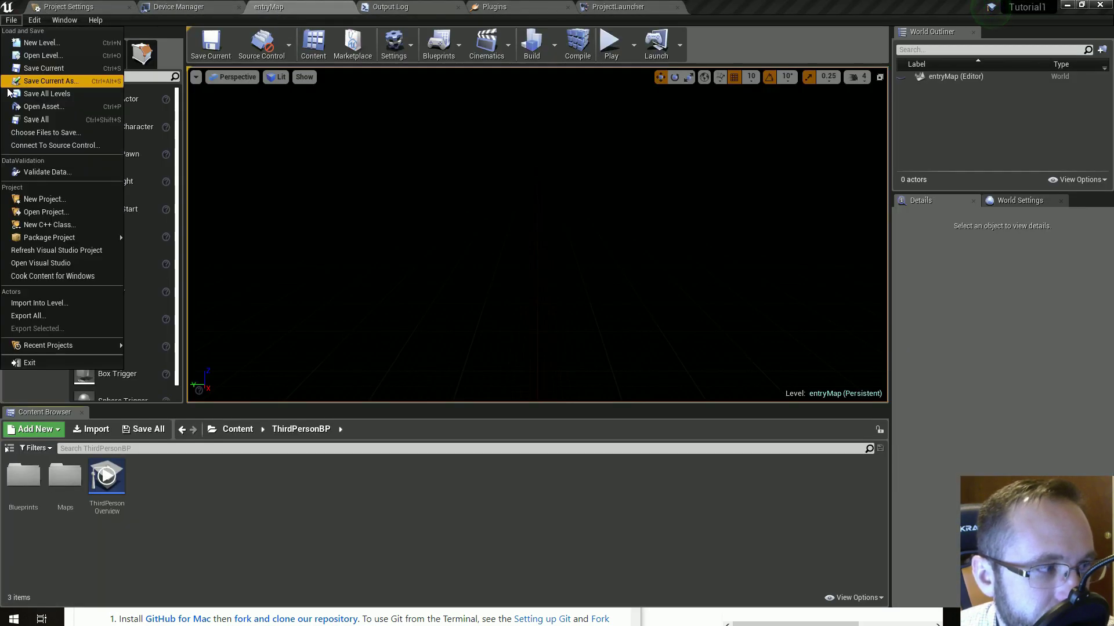
click(42, 363)
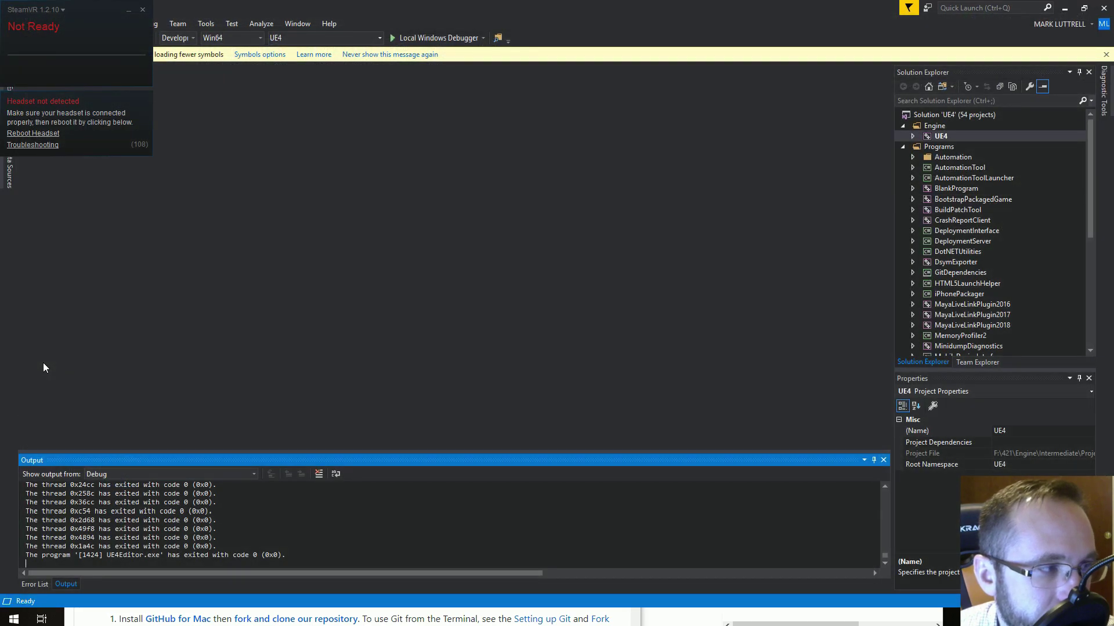
click(142, 9)
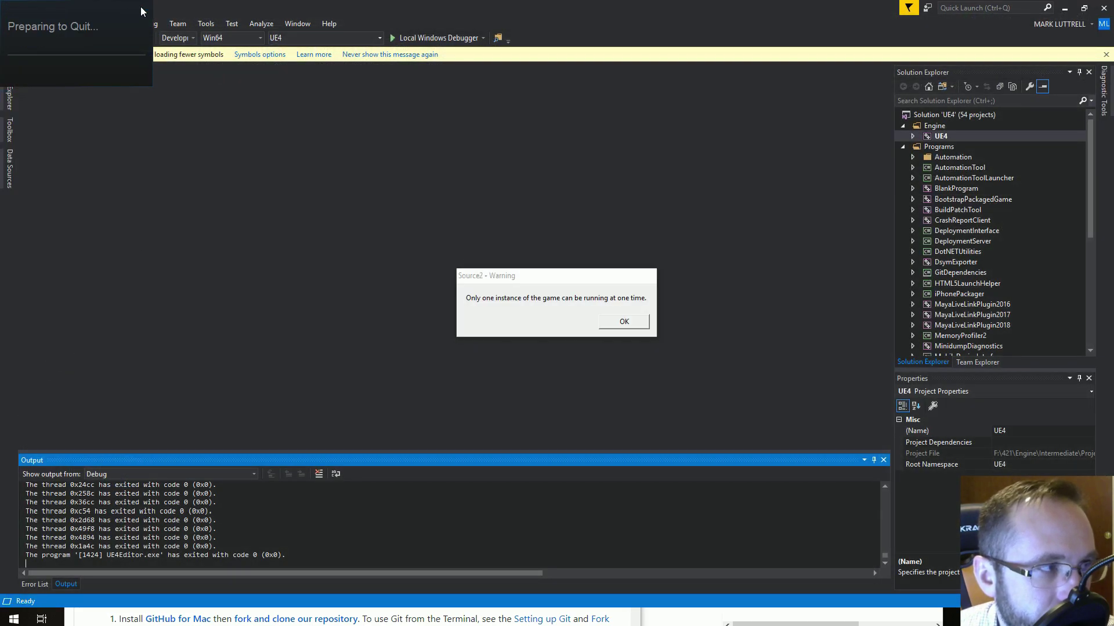
click(617, 323)
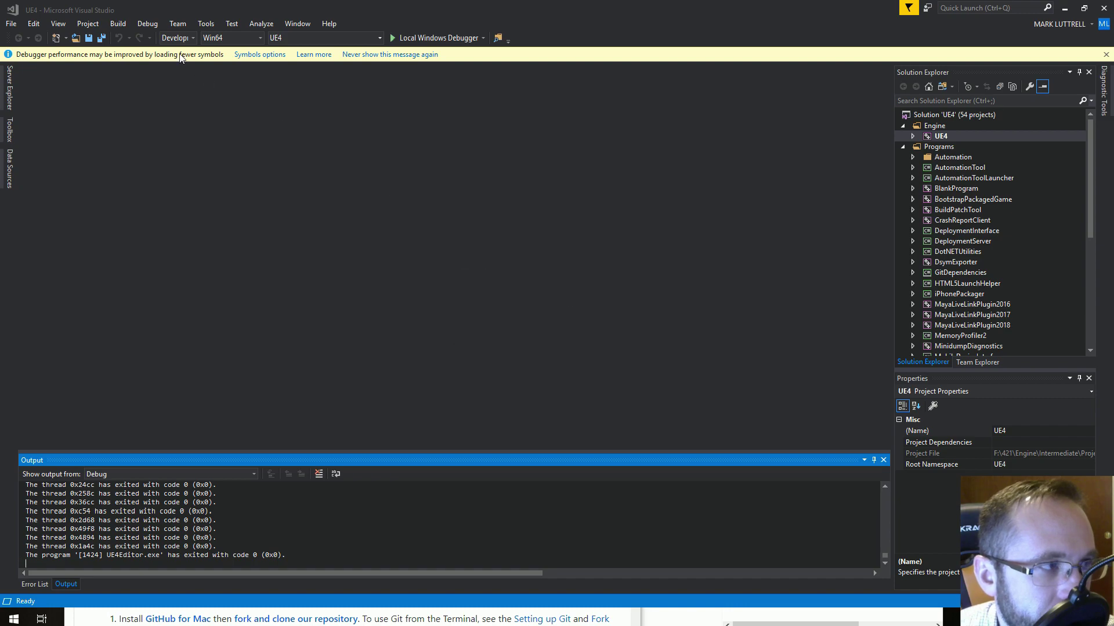
Exit Visual Studio and minimize the browser and the File Explorer window showing the 421 folder.
click(12, 25)
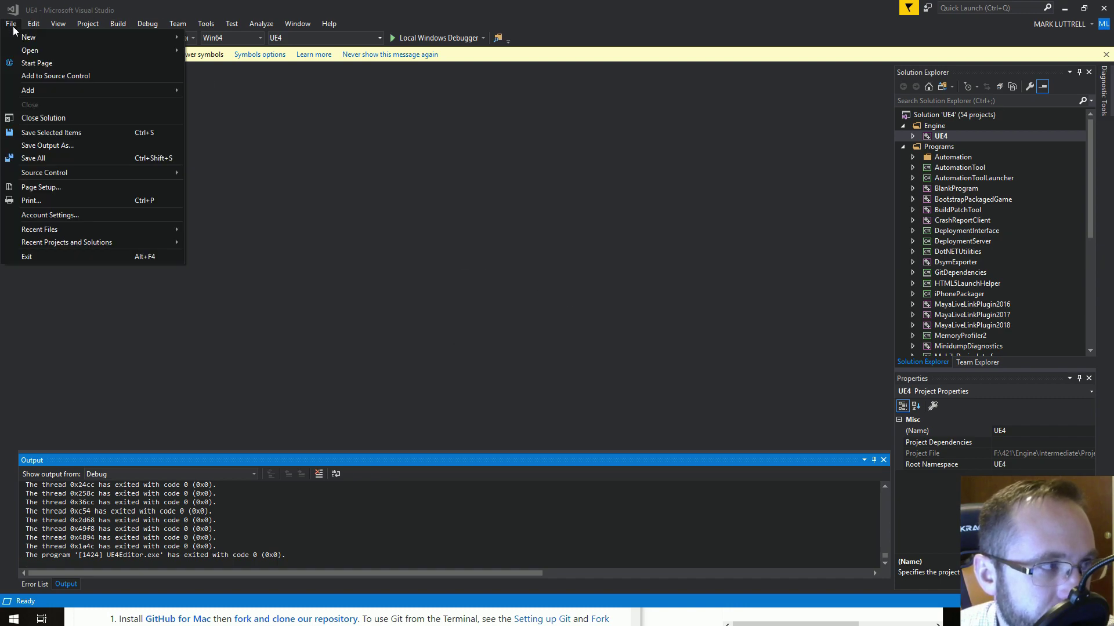
click(64, 257)
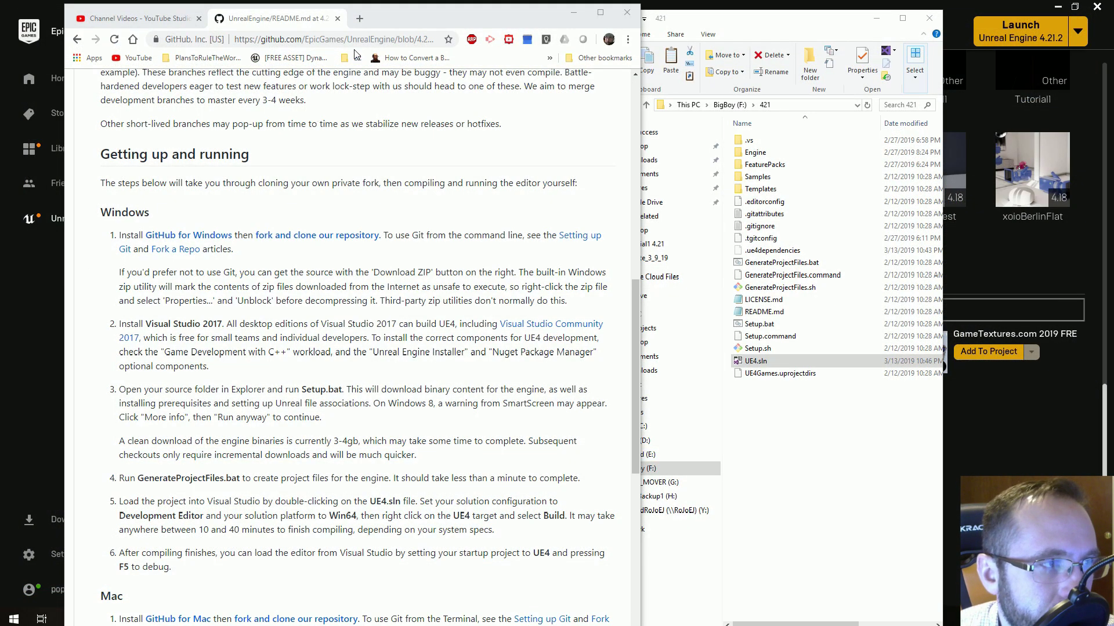
click(578, 15)
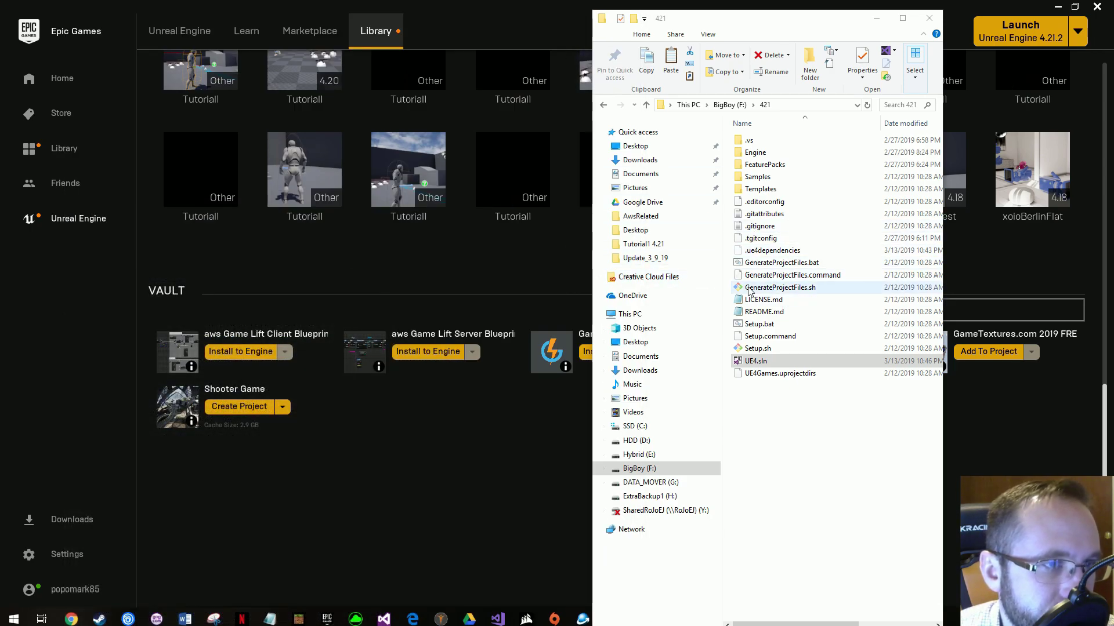
click(875, 19)
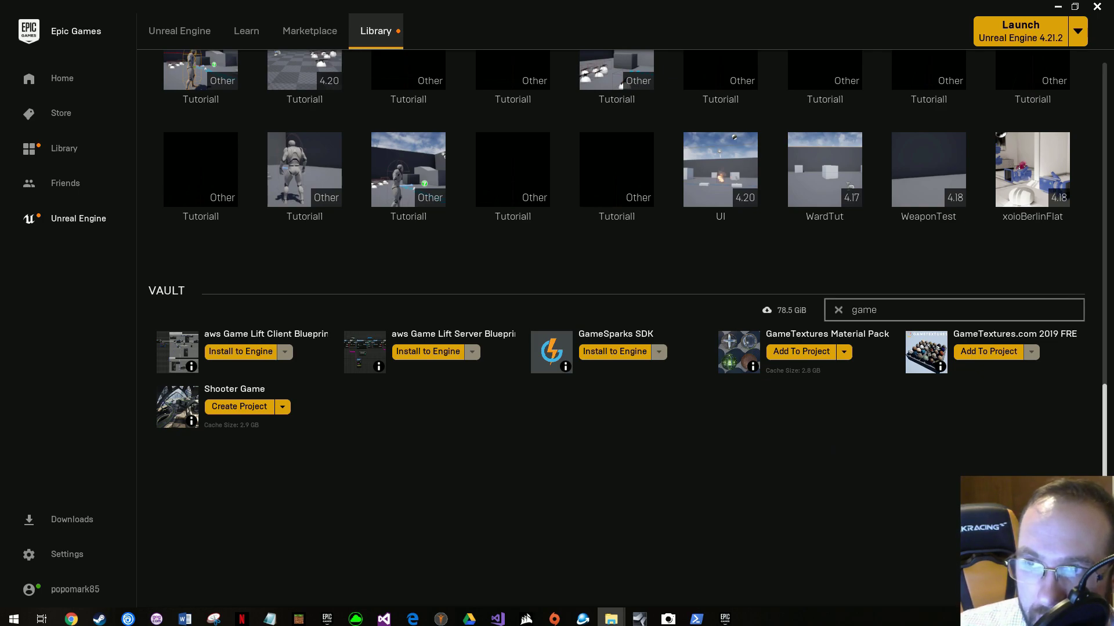
Open a new maximized File Explorer window and browse to F:/b/Tut26Start/Tutorial1 4.21/Source.
right_click(604, 616)
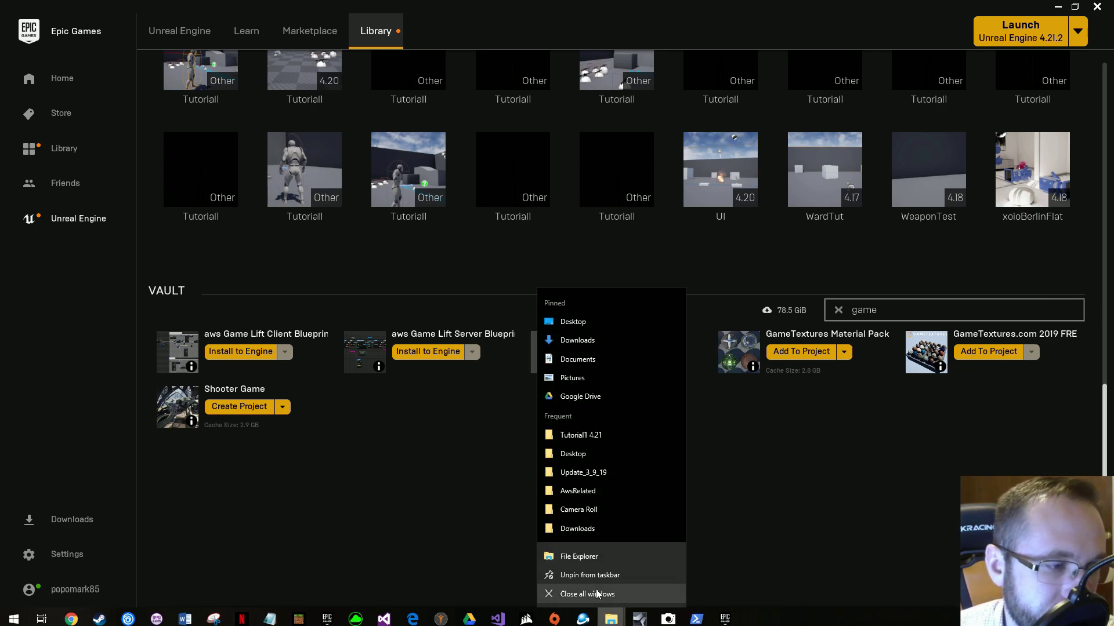
click(588, 556)
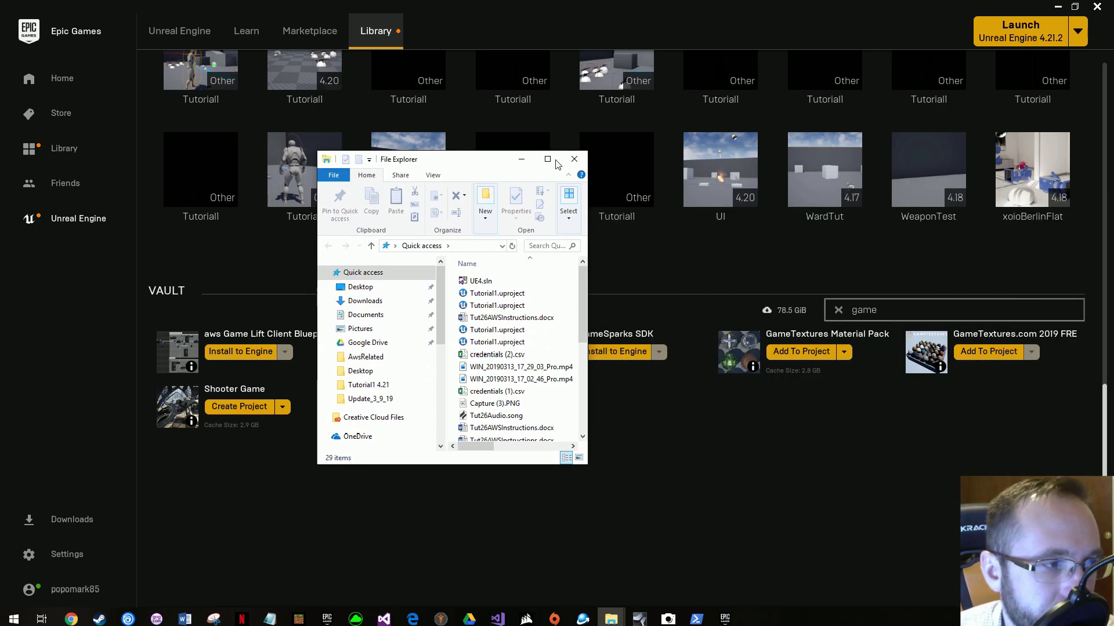
click(558, 158)
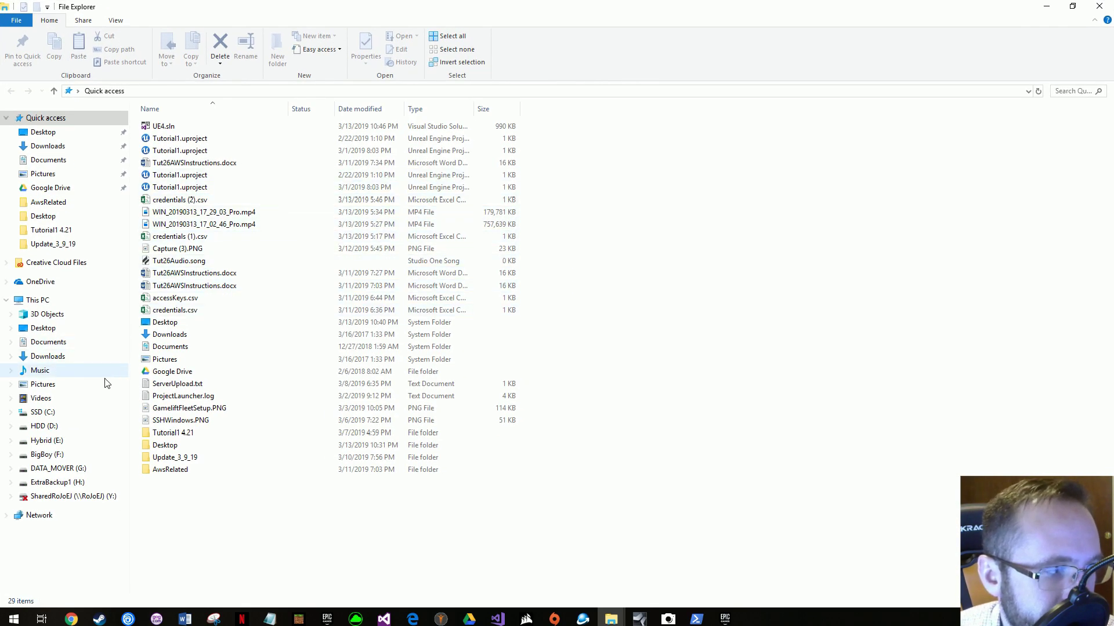
click(96, 456)
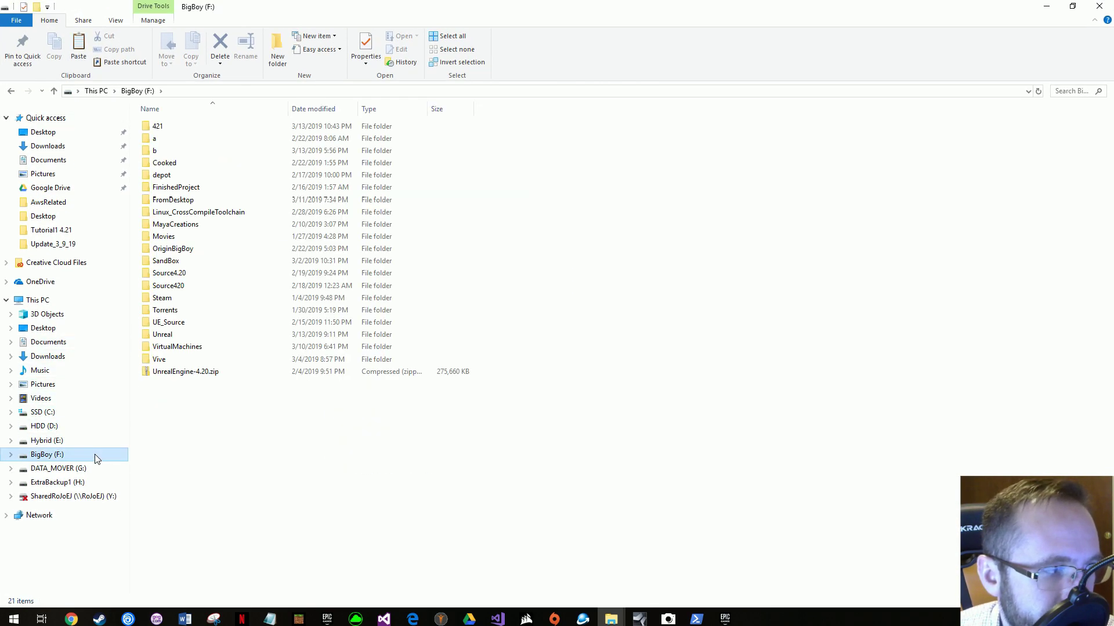
double_click(174, 150)
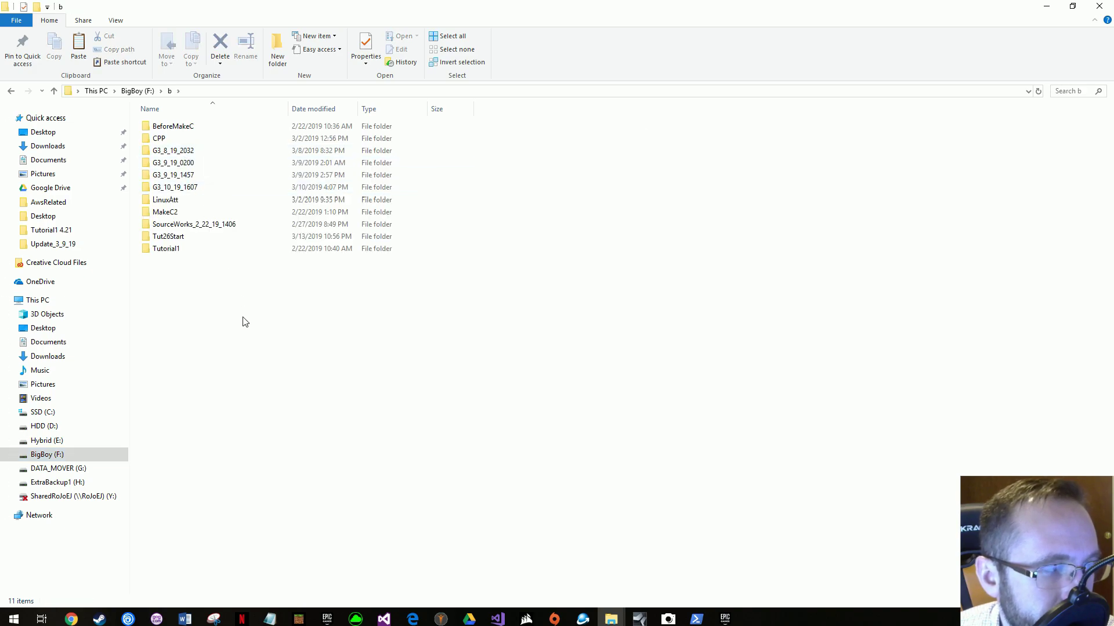
double_click(168, 237)
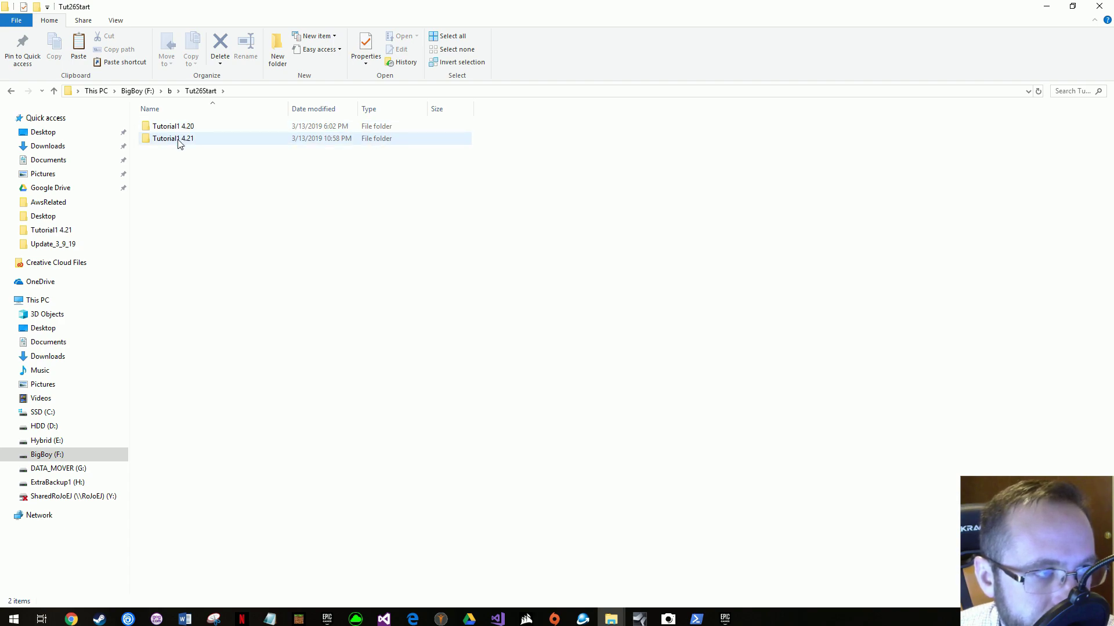
mouse_move(178, 144)
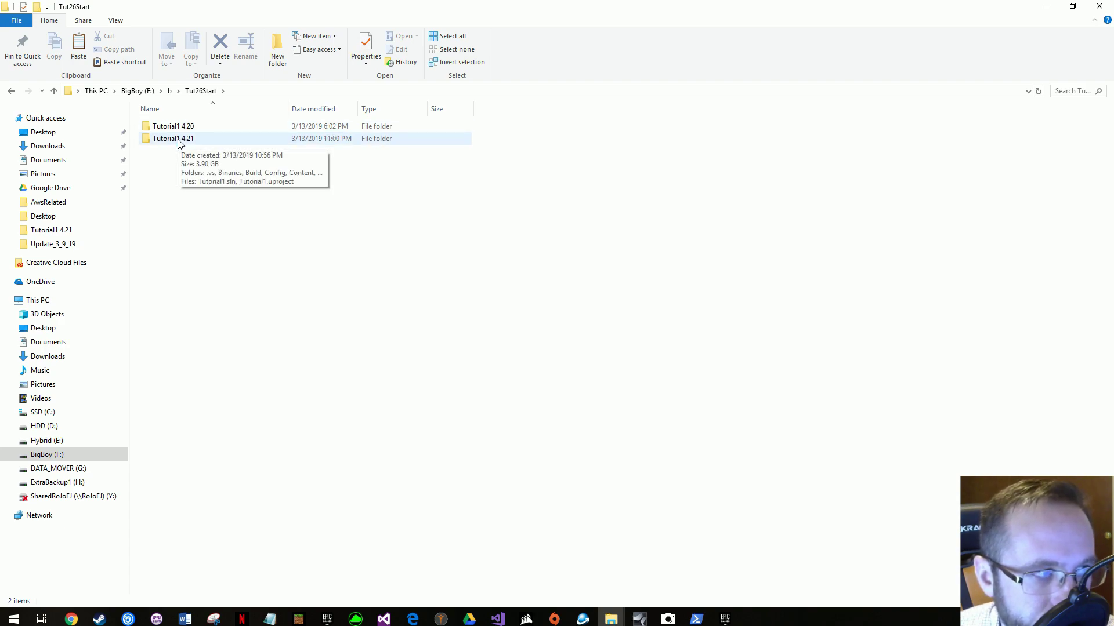
double_click(178, 143)
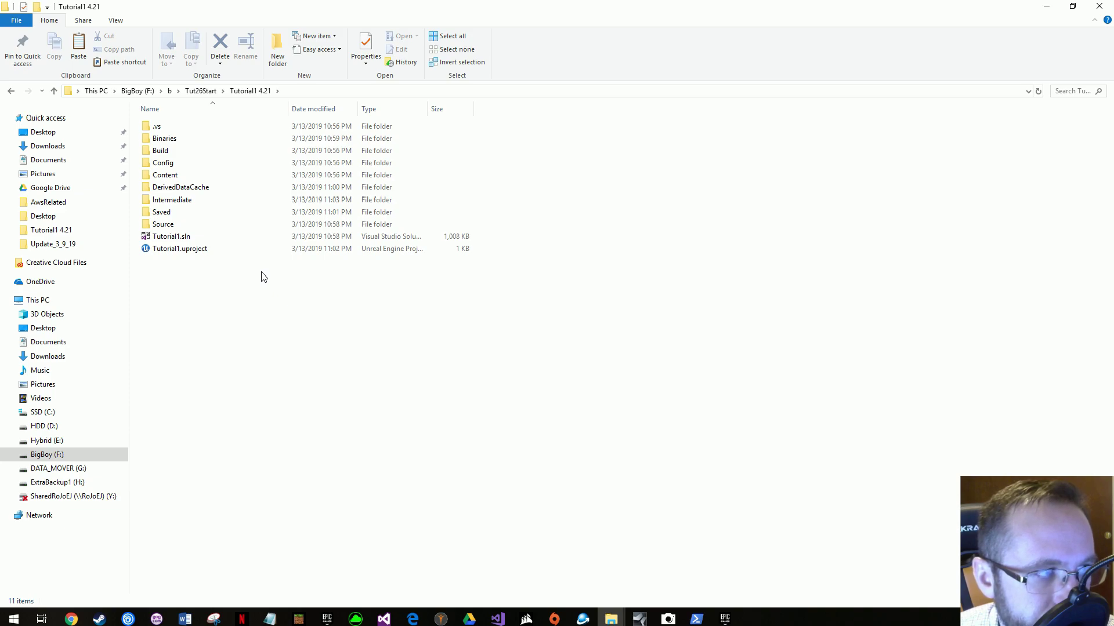
double_click(197, 224)
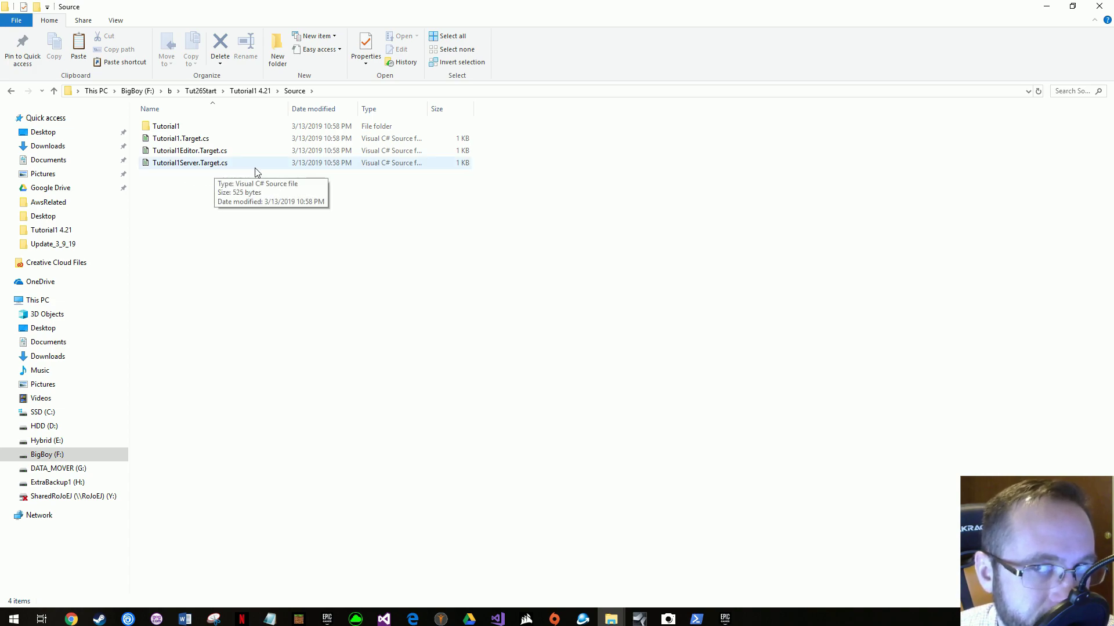
Open Tutorial1Server.Target.cs in Notepad, examine the Tutorial1 project name in its class, constructor and module lines, and close the file.
right_click(224, 164)
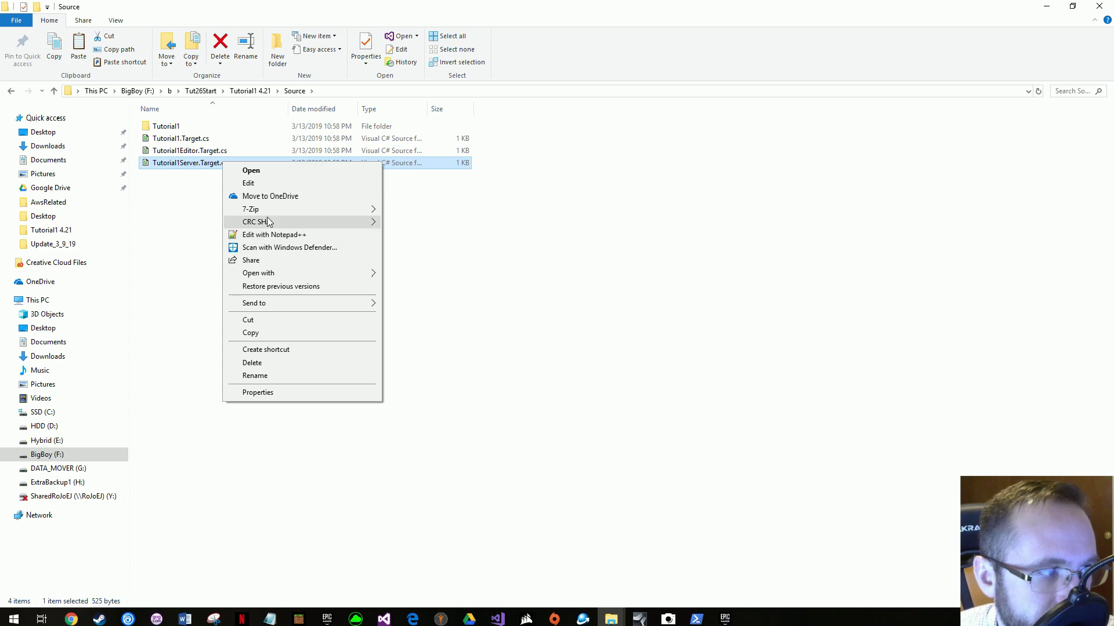
click(268, 183)
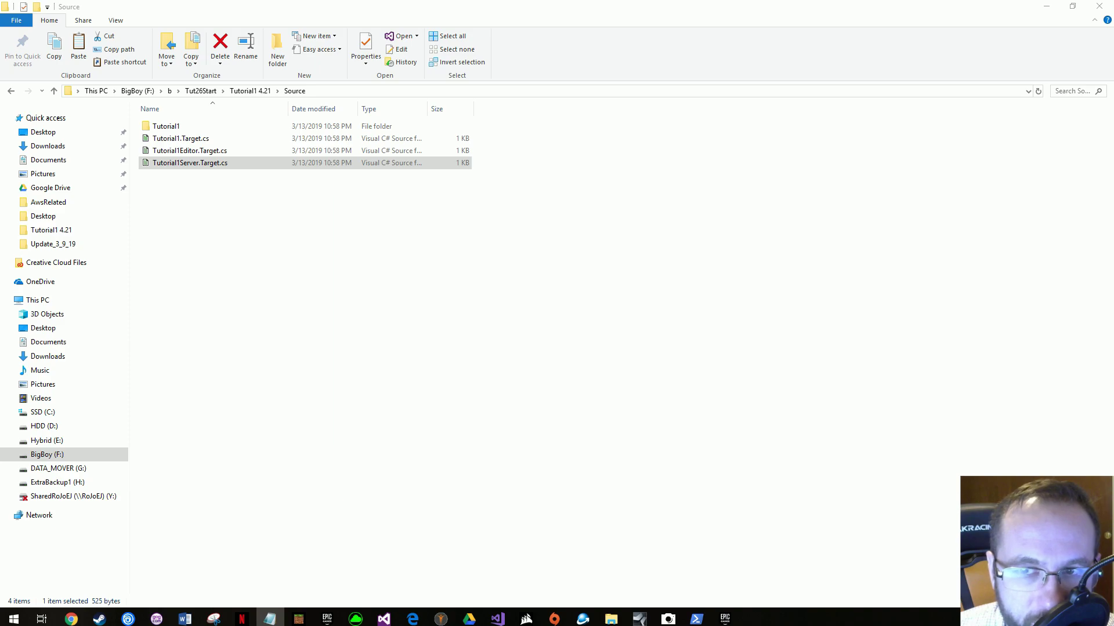
drag(411, 130, 263, 99)
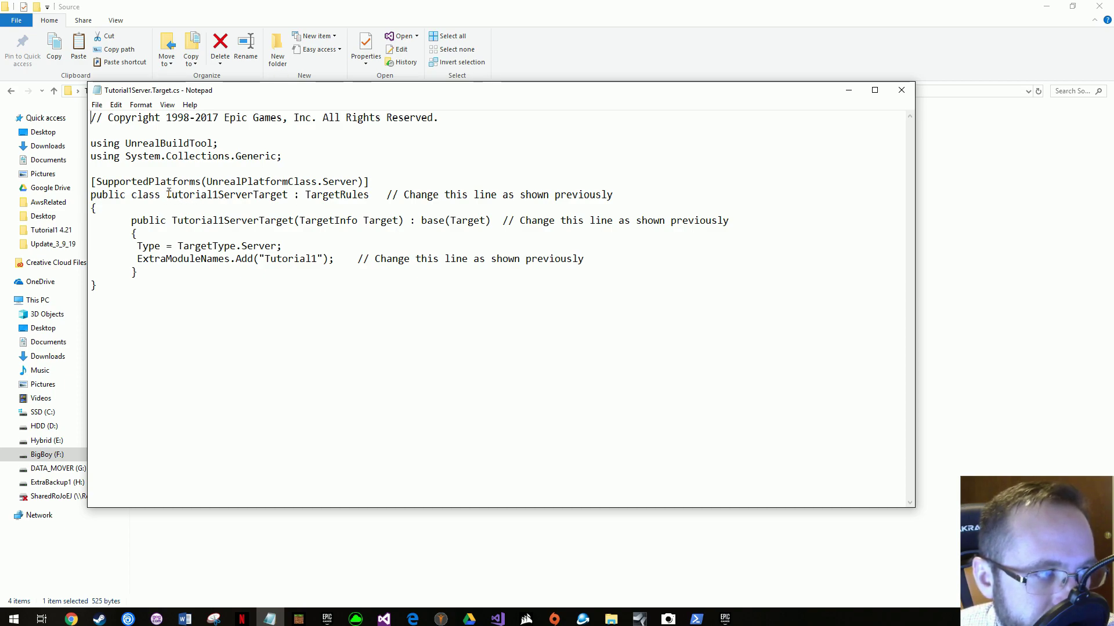
drag(167, 194, 218, 199)
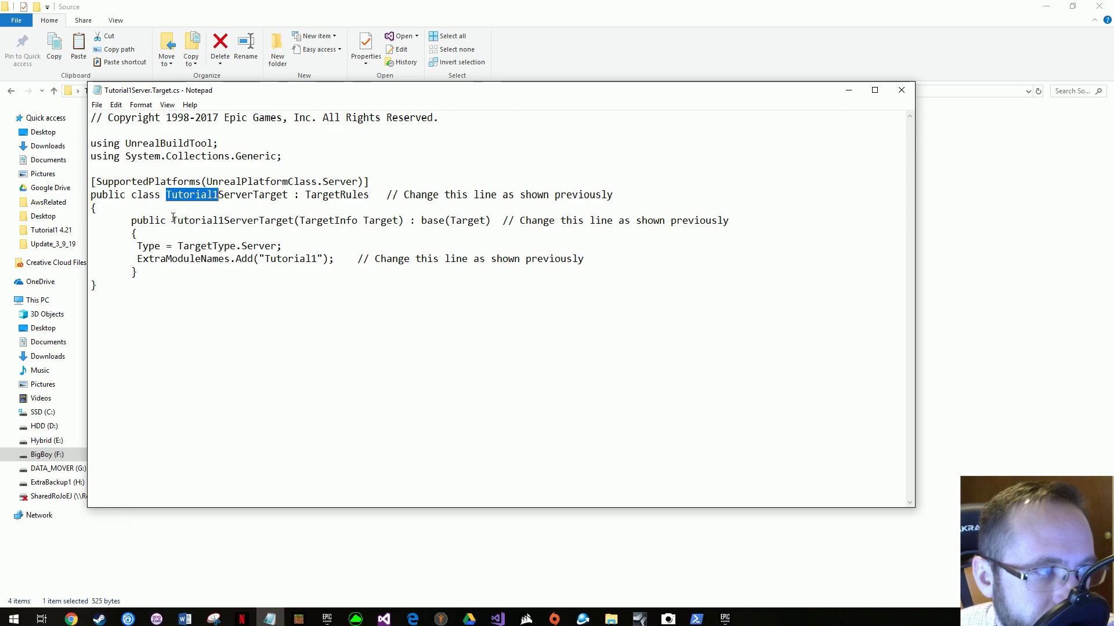
drag(173, 221, 225, 224)
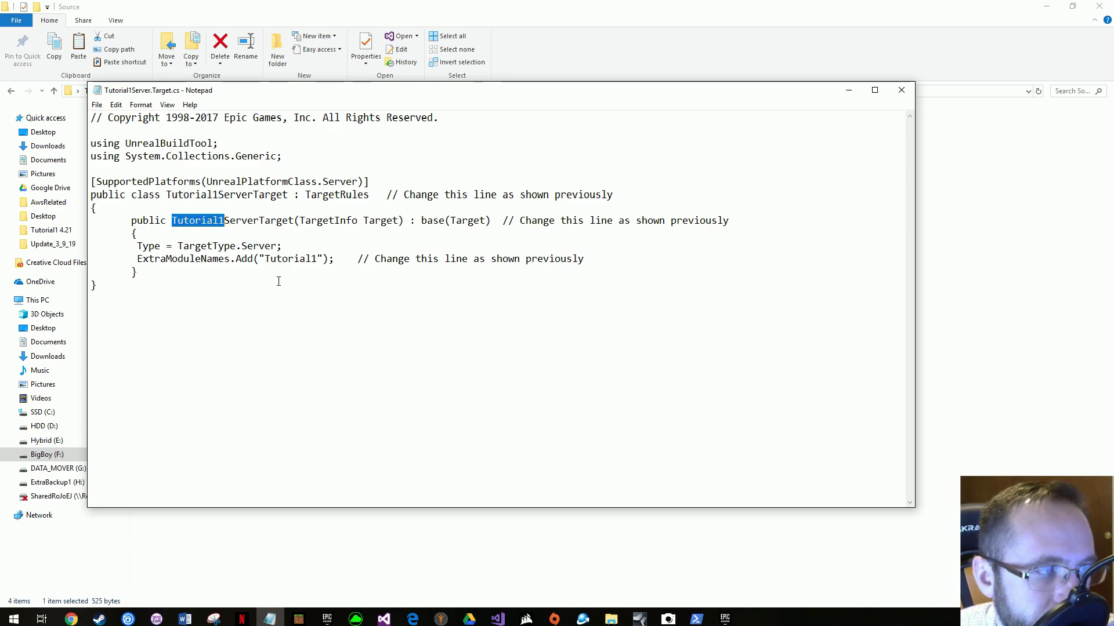
drag(265, 259, 318, 259)
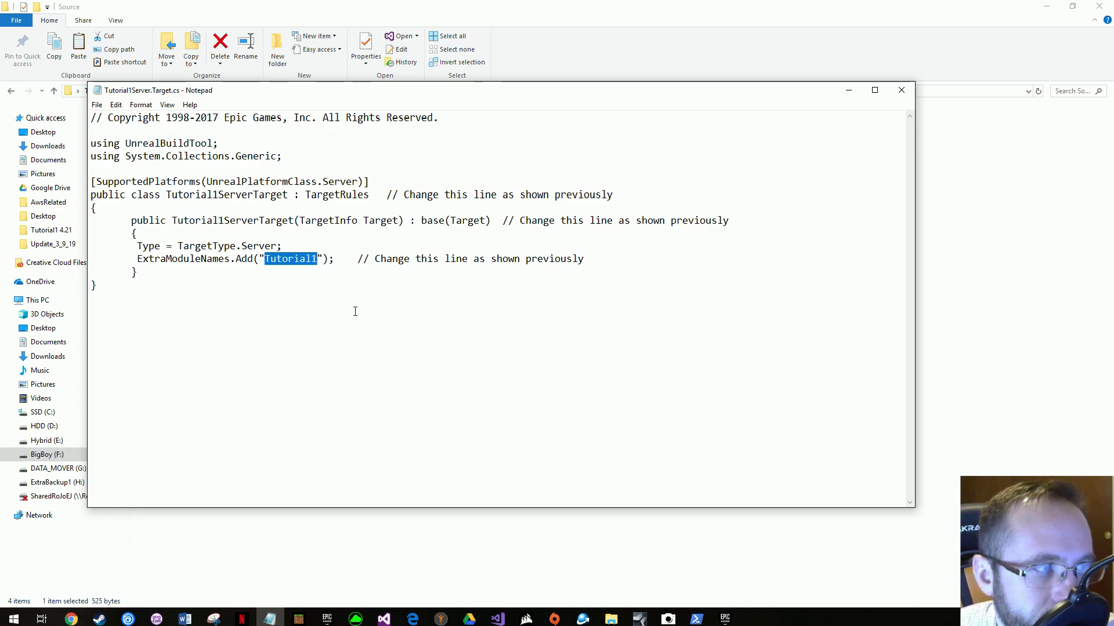
click(402, 310)
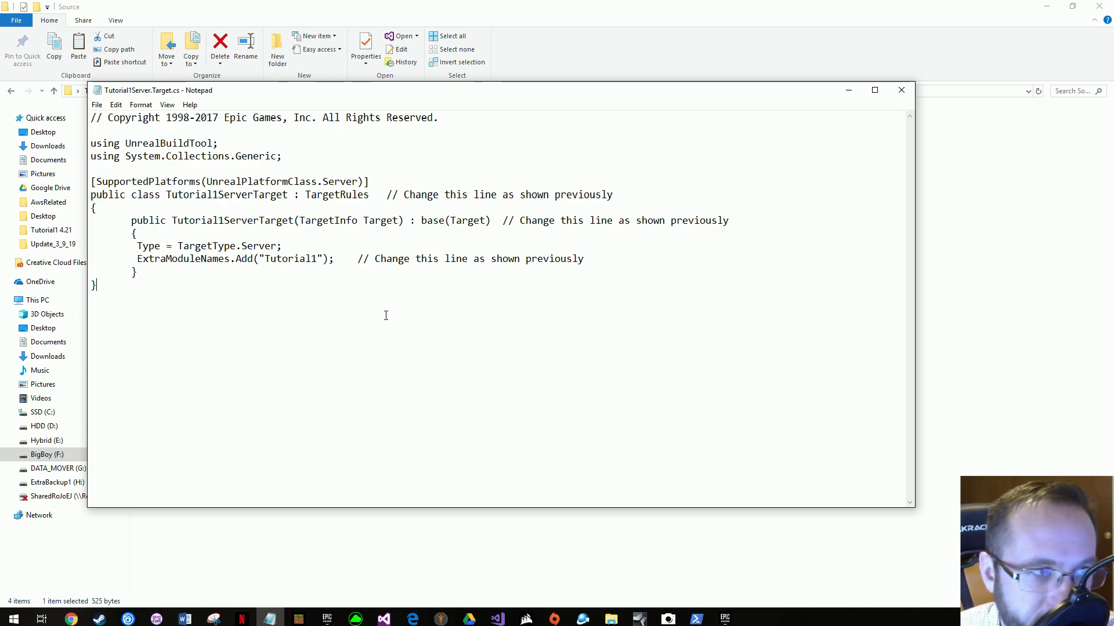
click(874, 90)
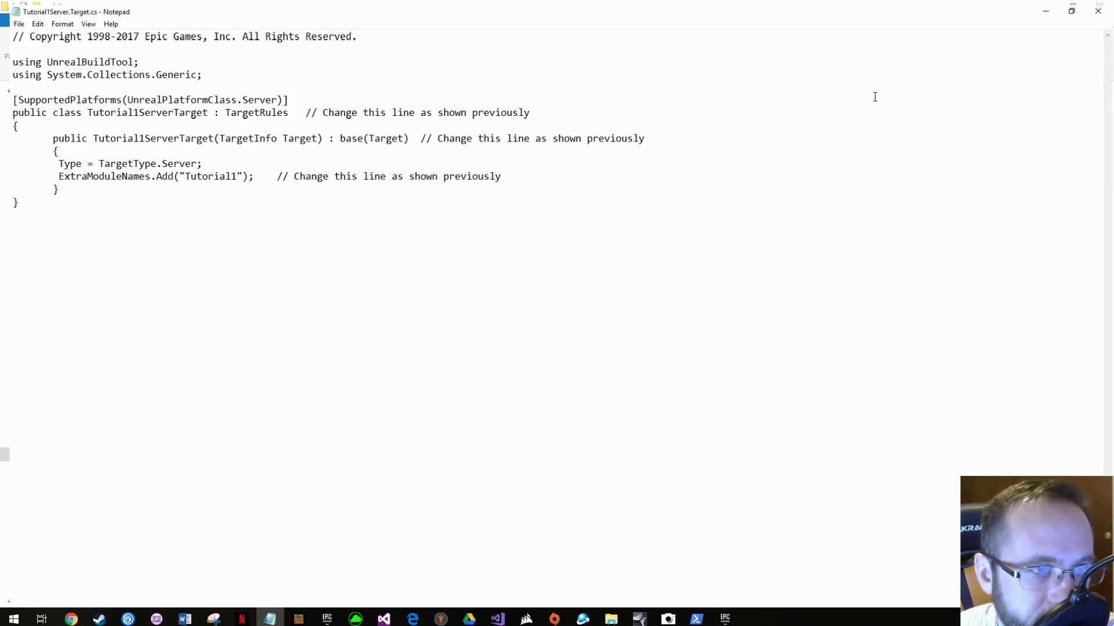
click(1072, 6)
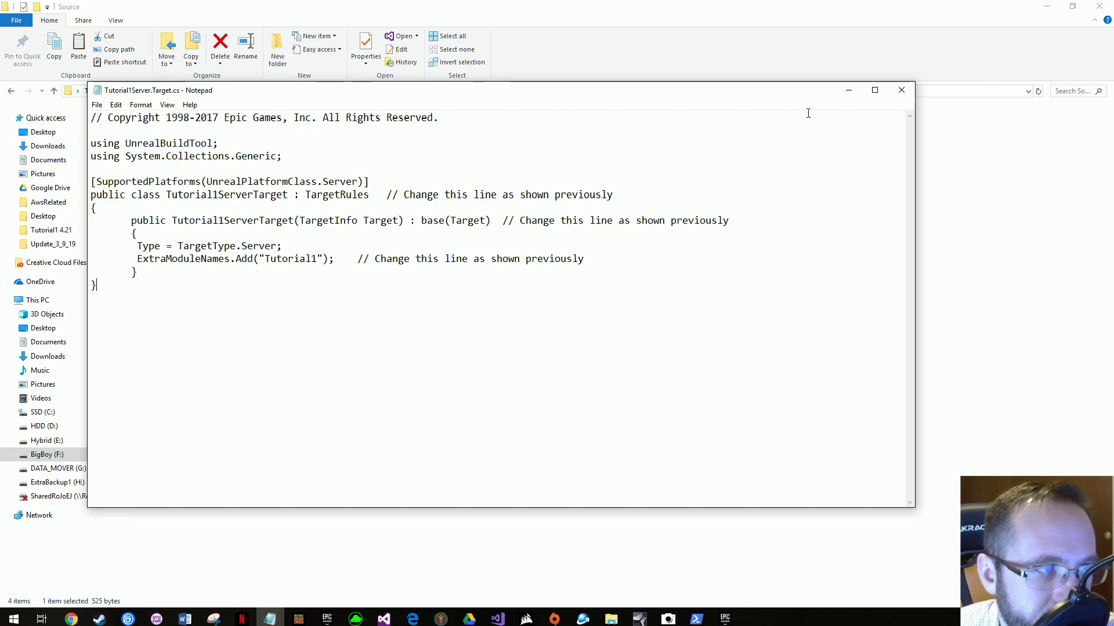
click(899, 91)
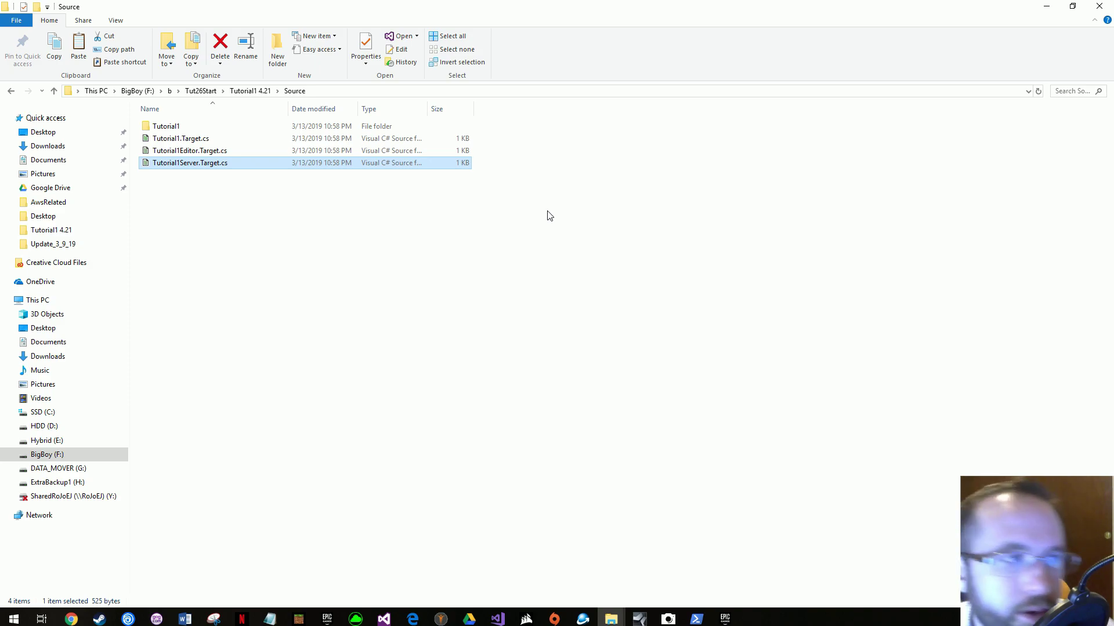
Return to the Tutorial1 4.21 folder and generate the Visual Studio project files from Tutorial1.uproject.
click(242, 93)
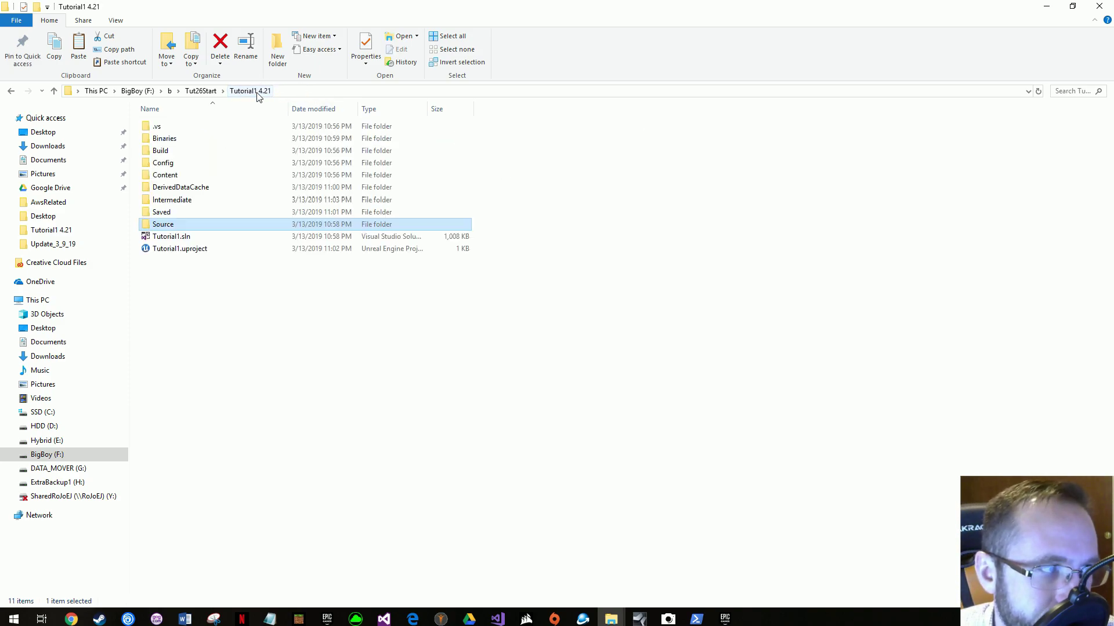
right_click(171, 237)
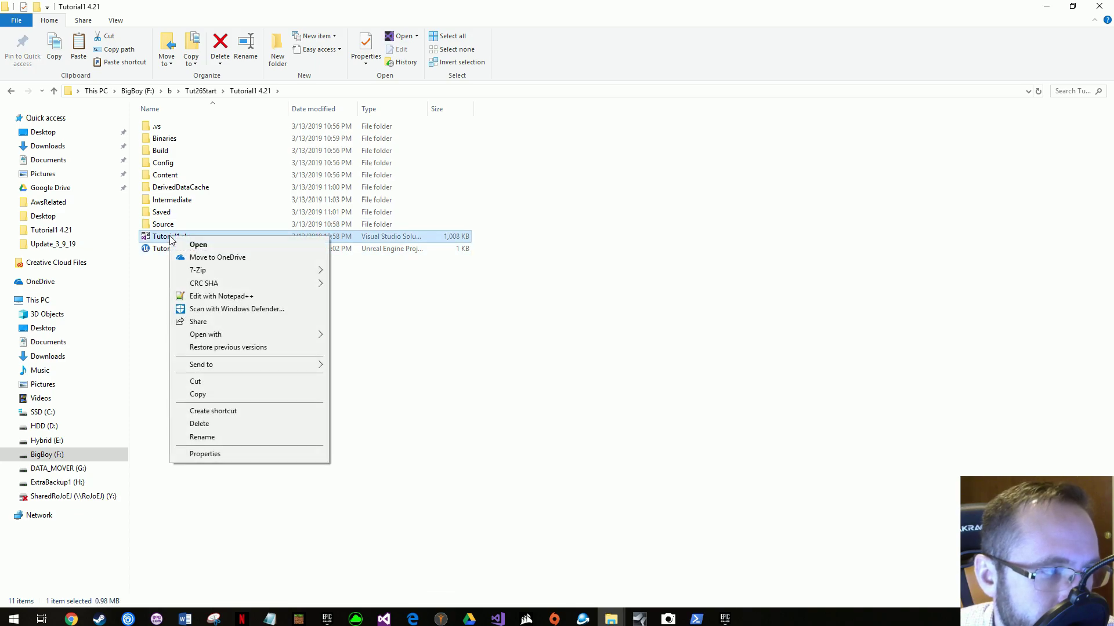
click(162, 251)
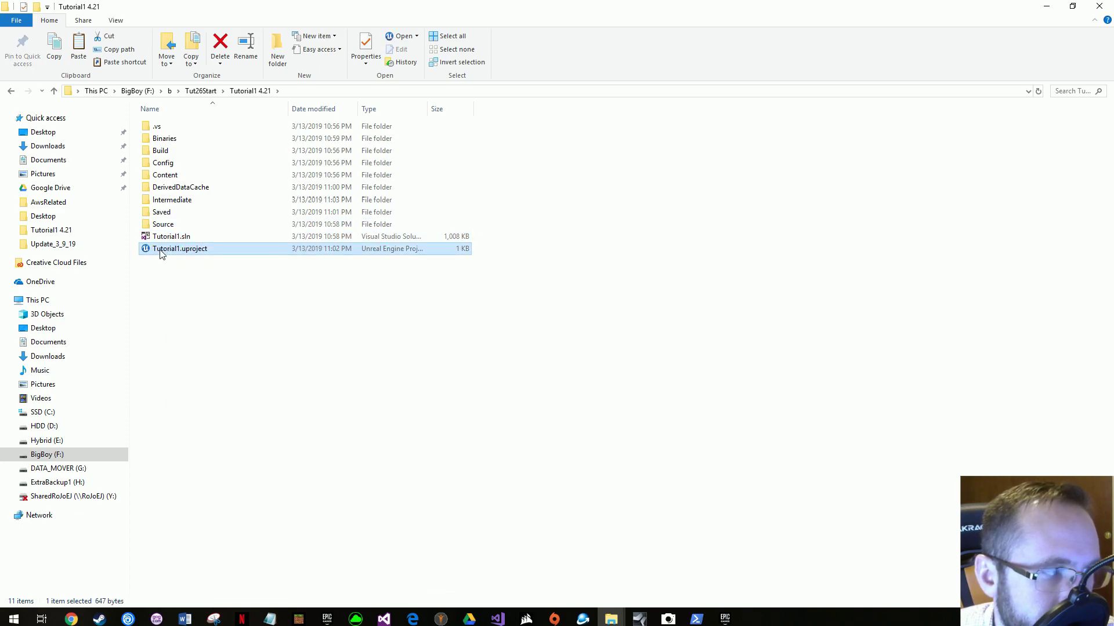
right_click(162, 253)
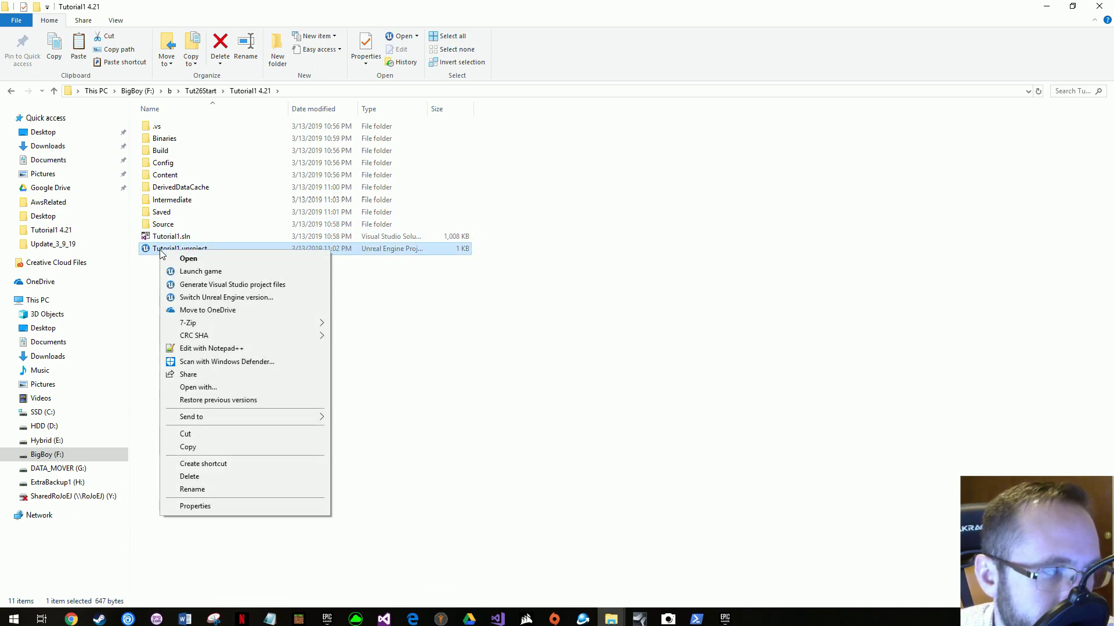
click(218, 286)
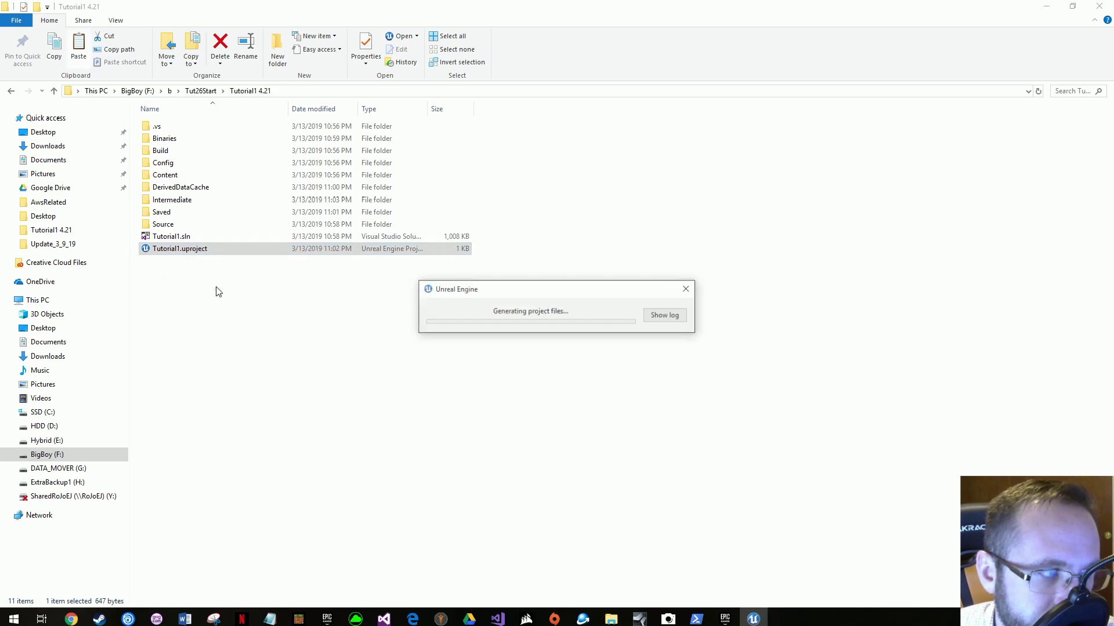
click(668, 319)
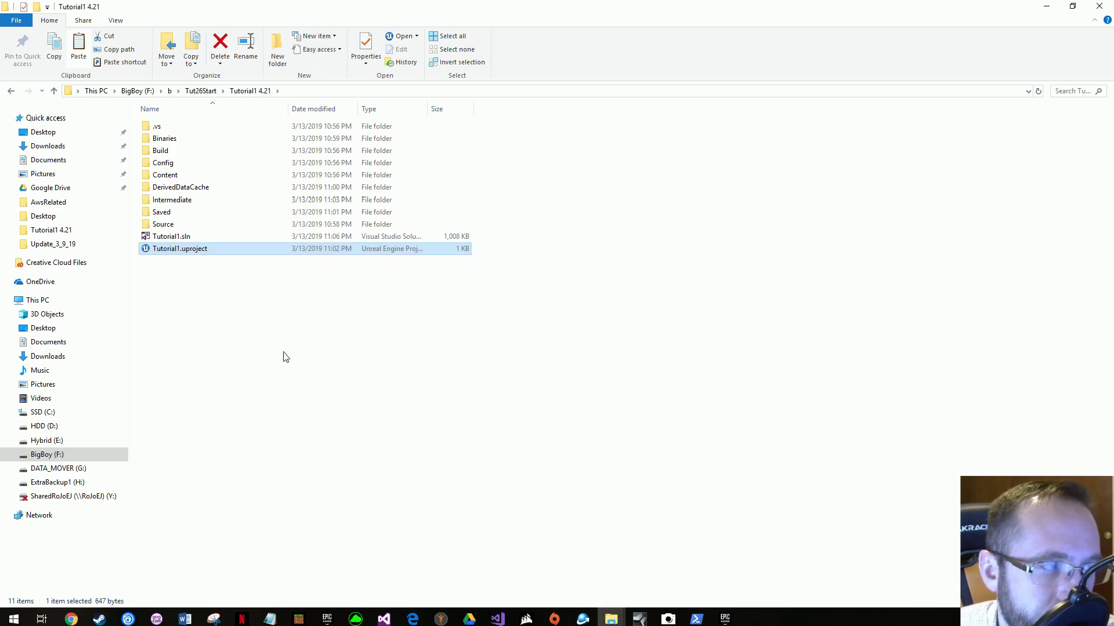
Open Tutorial1.uproject and open the ThirdPersonGameMode blueprint from ThirdPersonBP/Blueprints in the full Blueprint Editor, docked among the main editor tabs.
double_click(181, 250)
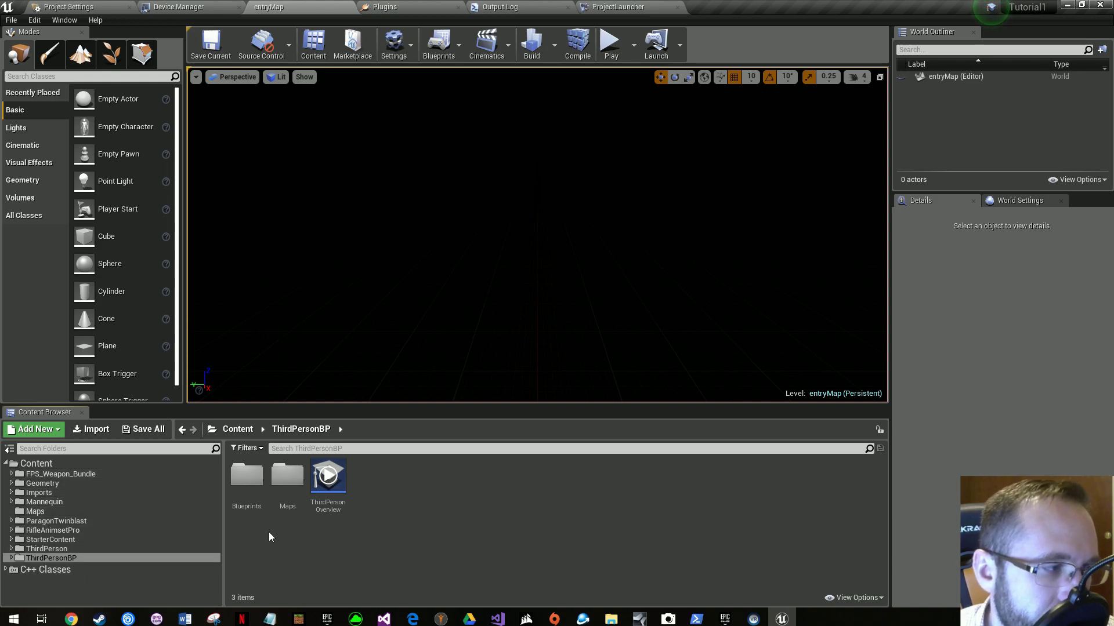
double_click(229, 505)
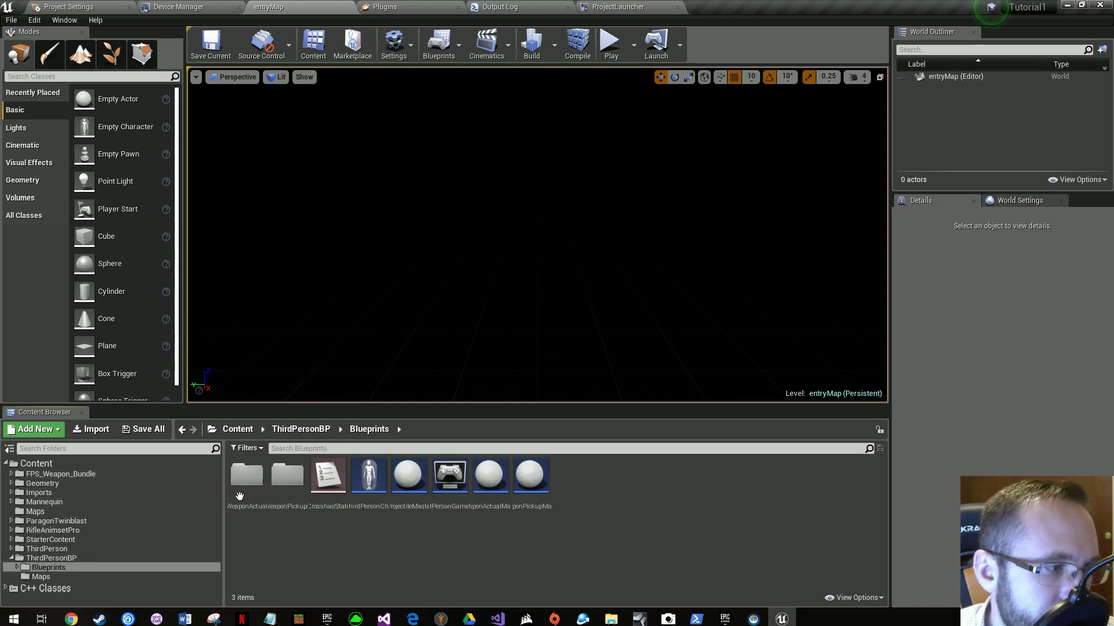
click(441, 484)
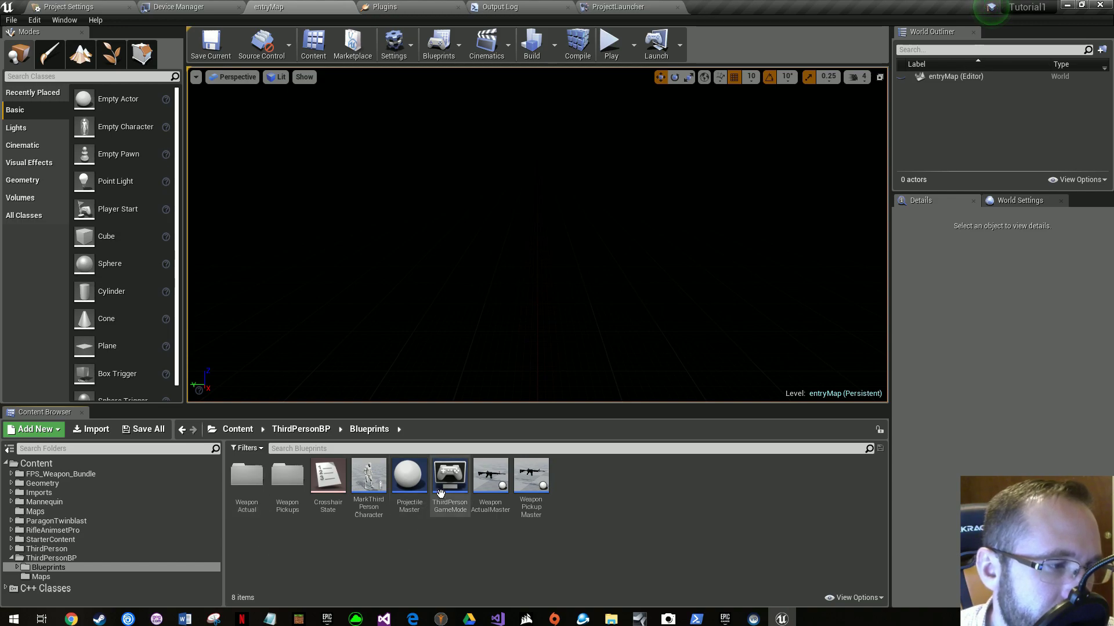
double_click(441, 492)
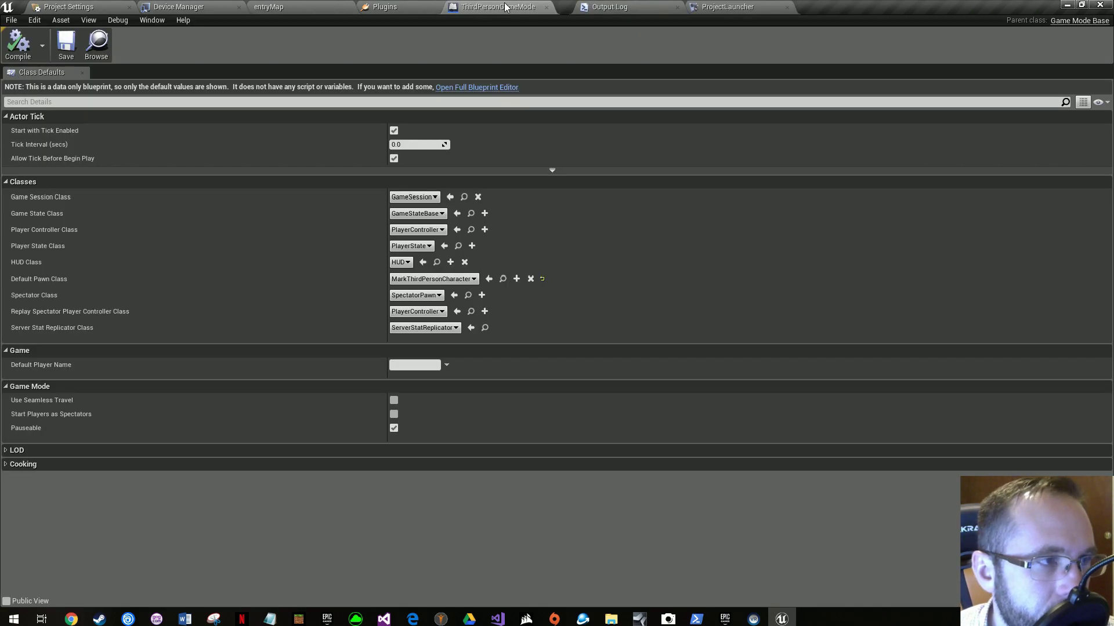
click(466, 88)
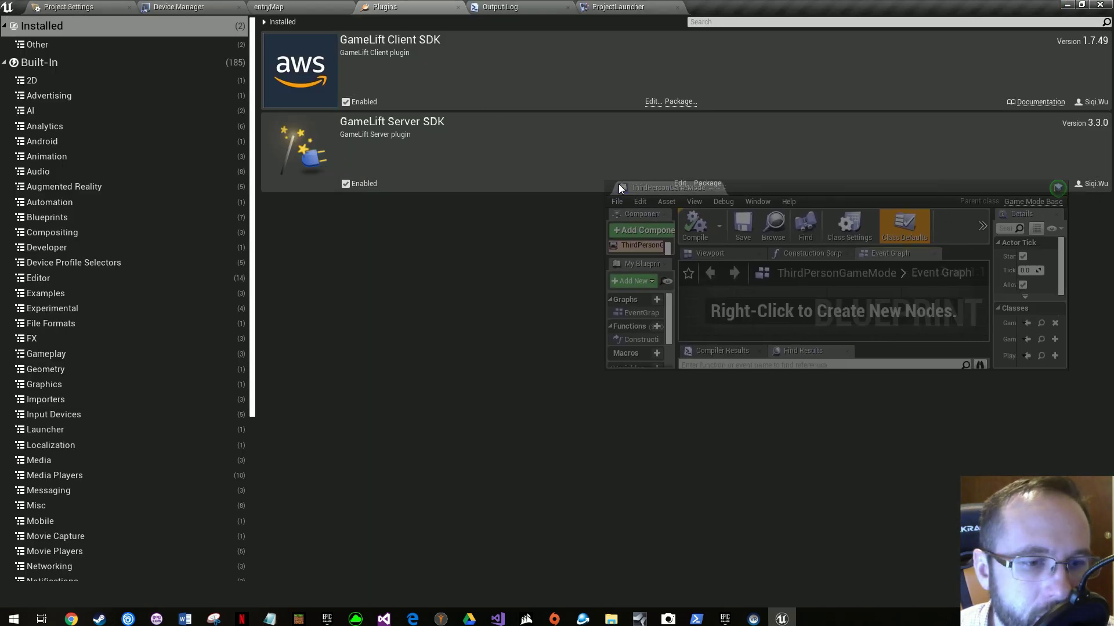
drag(618, 183, 406, 7)
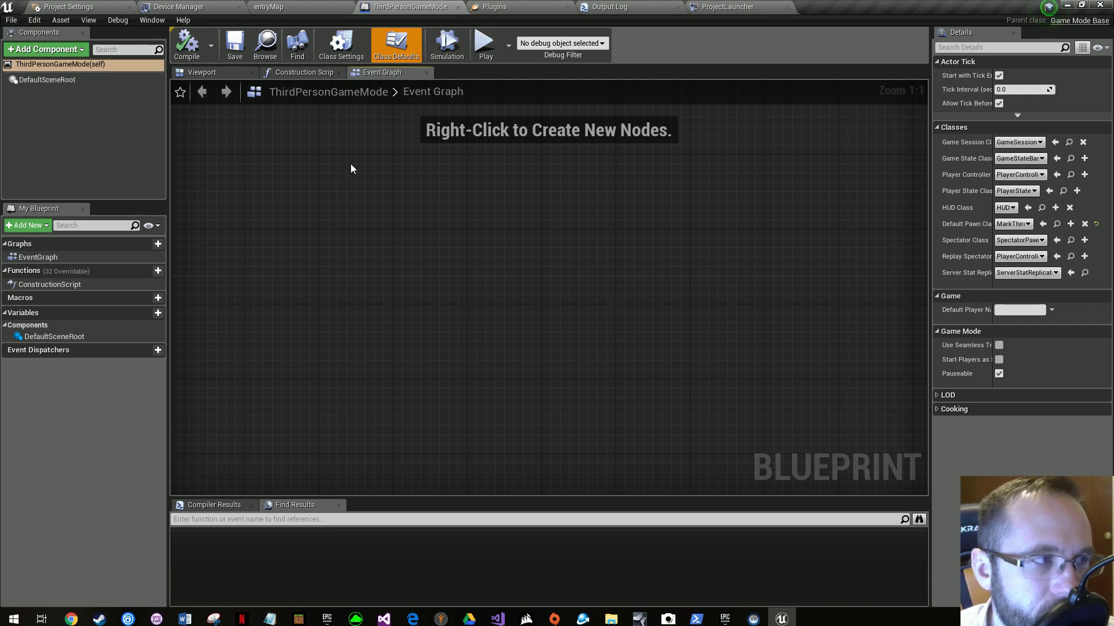
Add the Init SDK function node from Game Lift Server to the ThirdPersonGameMode event graph.
right_click(334, 206)
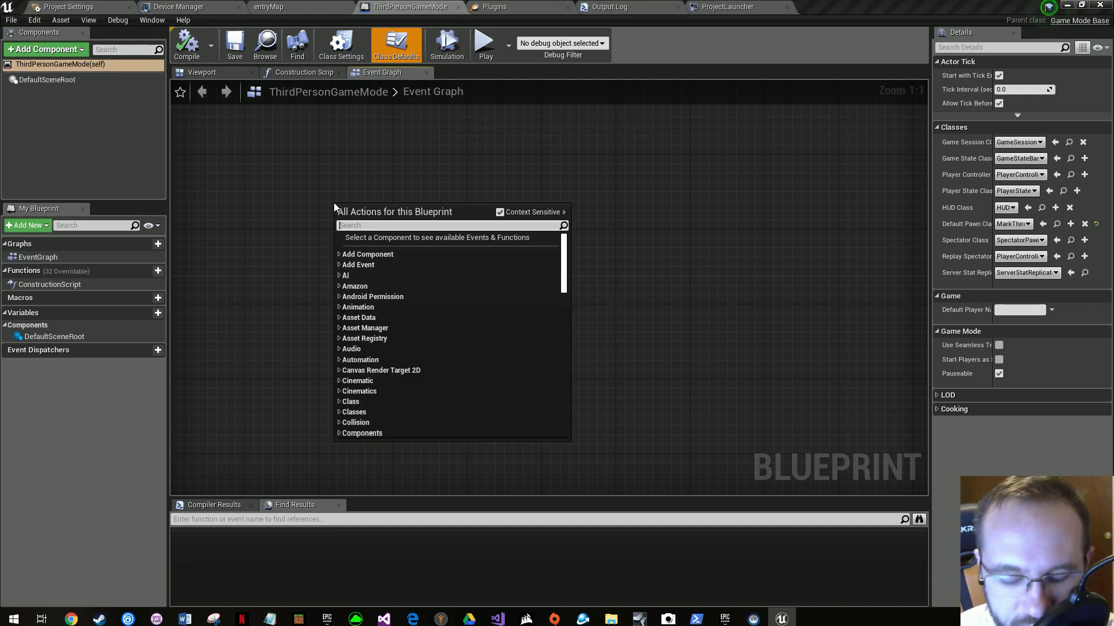
text(init)
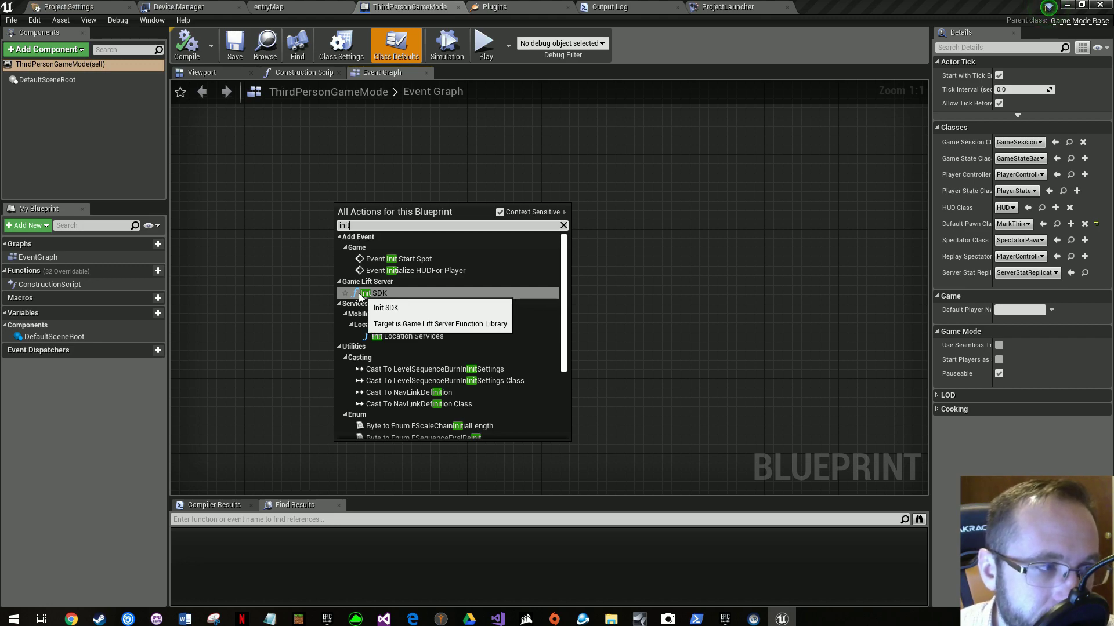
click(395, 295)
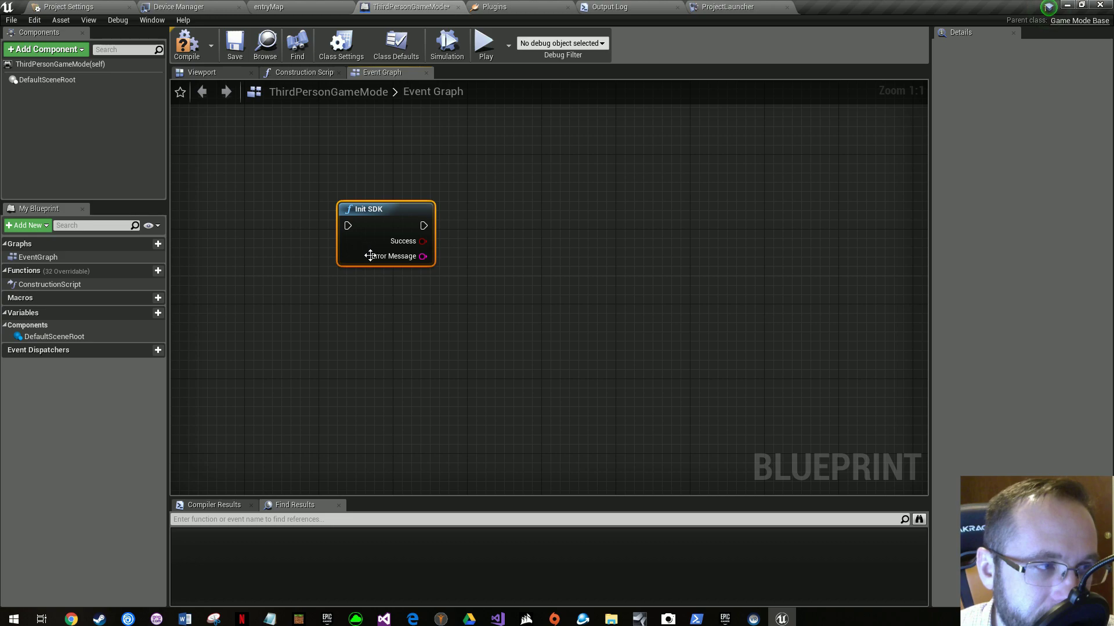
Dismiss the new action search and delete the Init SDK node from the event graph.
right_click(375, 317)
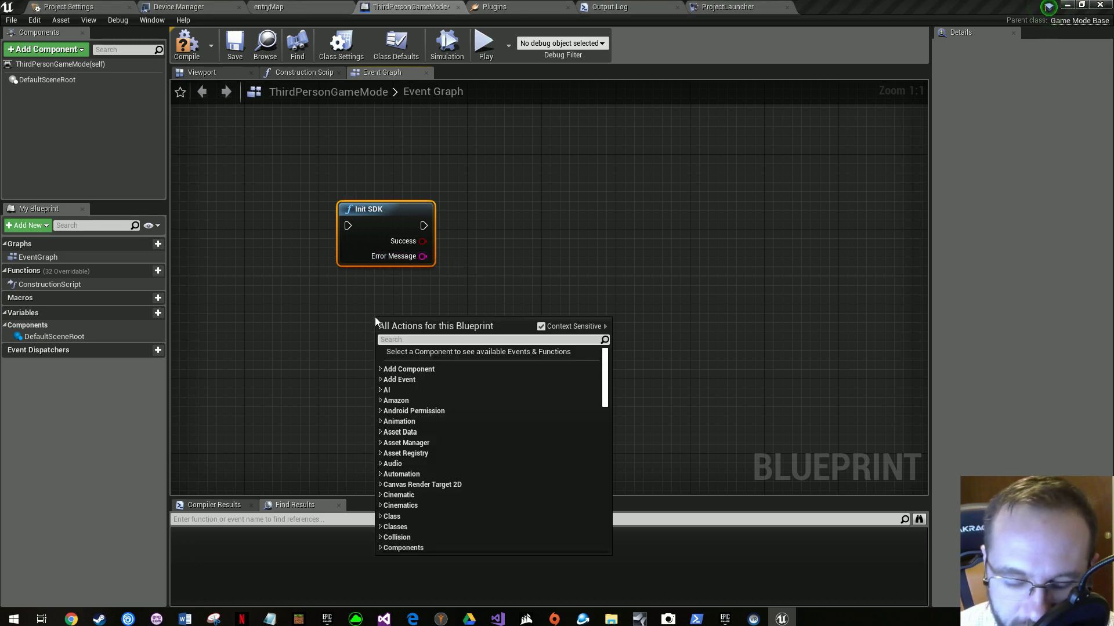
text(inti)
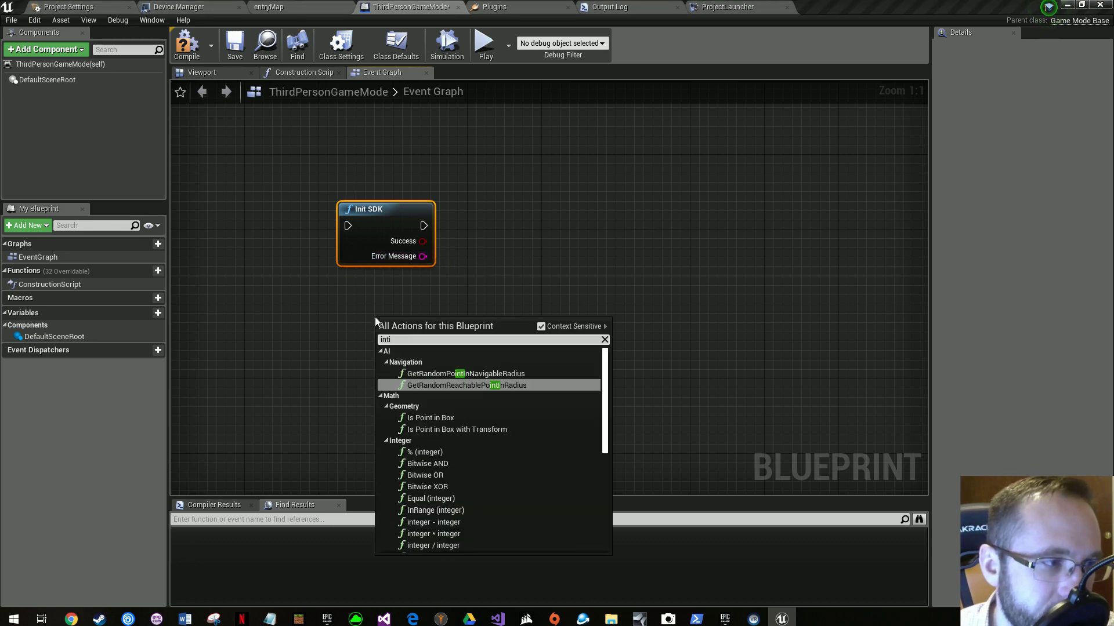
click(375, 293)
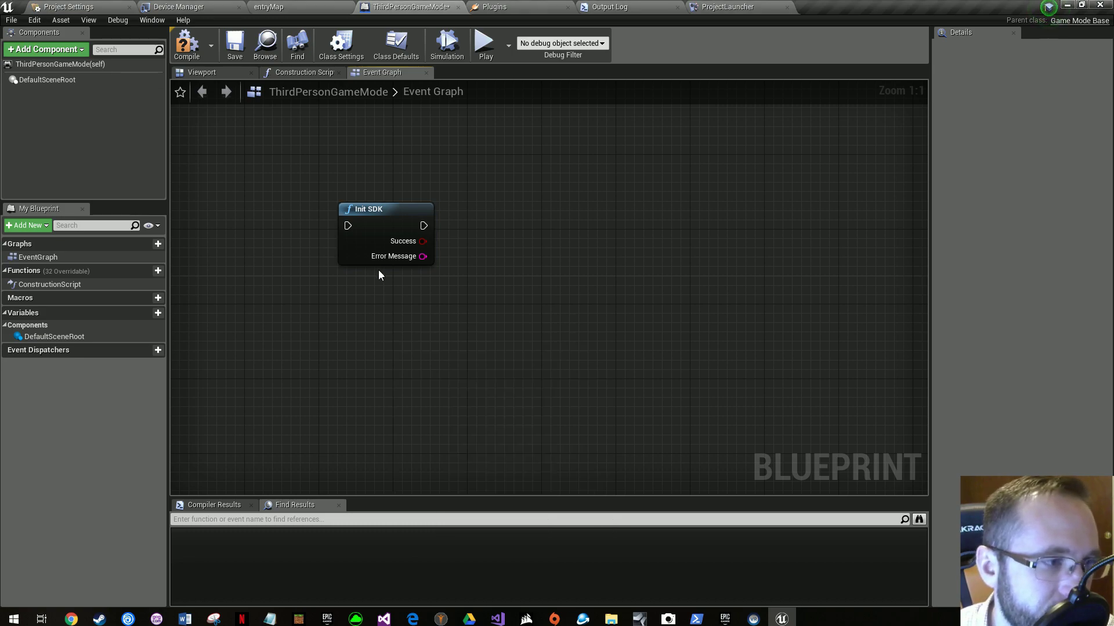
click(375, 250)
key(Delete)
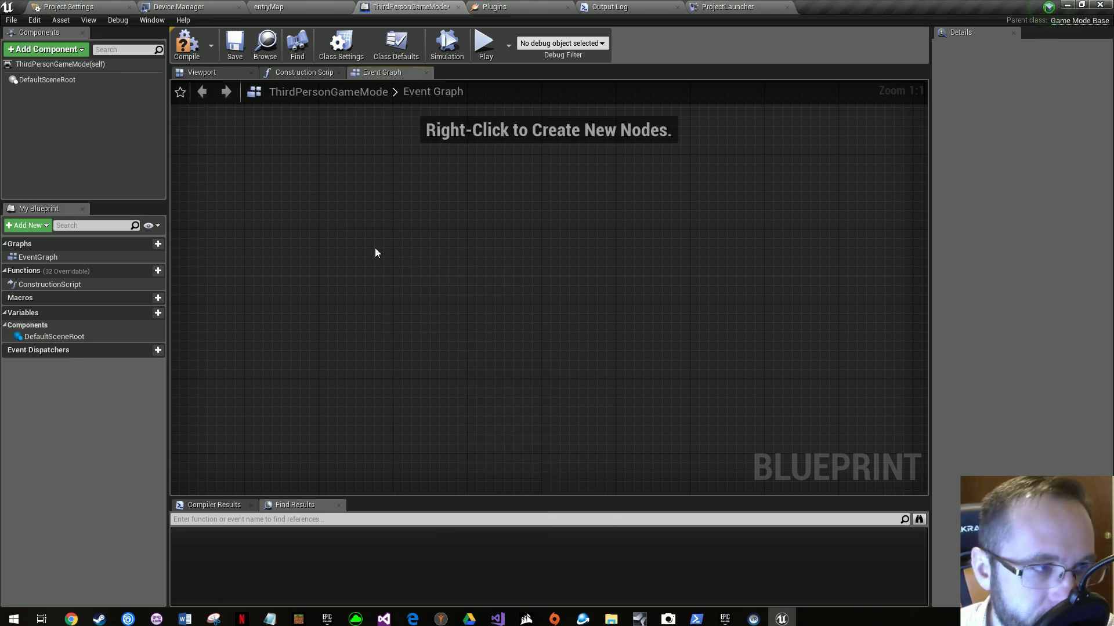
Search the graph's available actions for "init", examine the Init SDK entry's description, and close the list without adding a node.
right_click(375, 249)
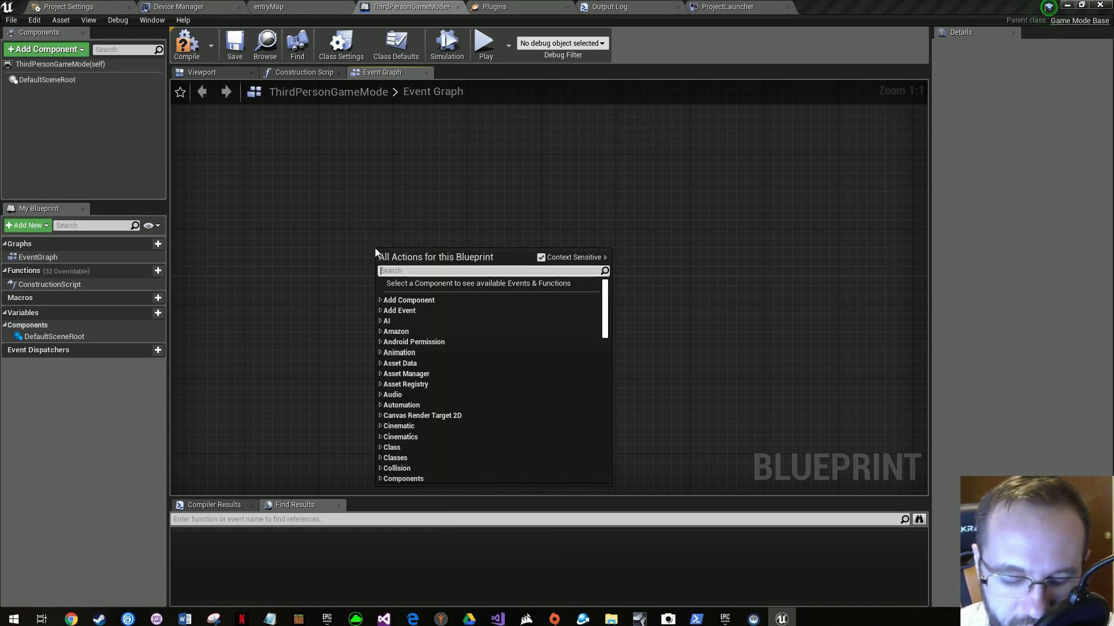
text(ini)
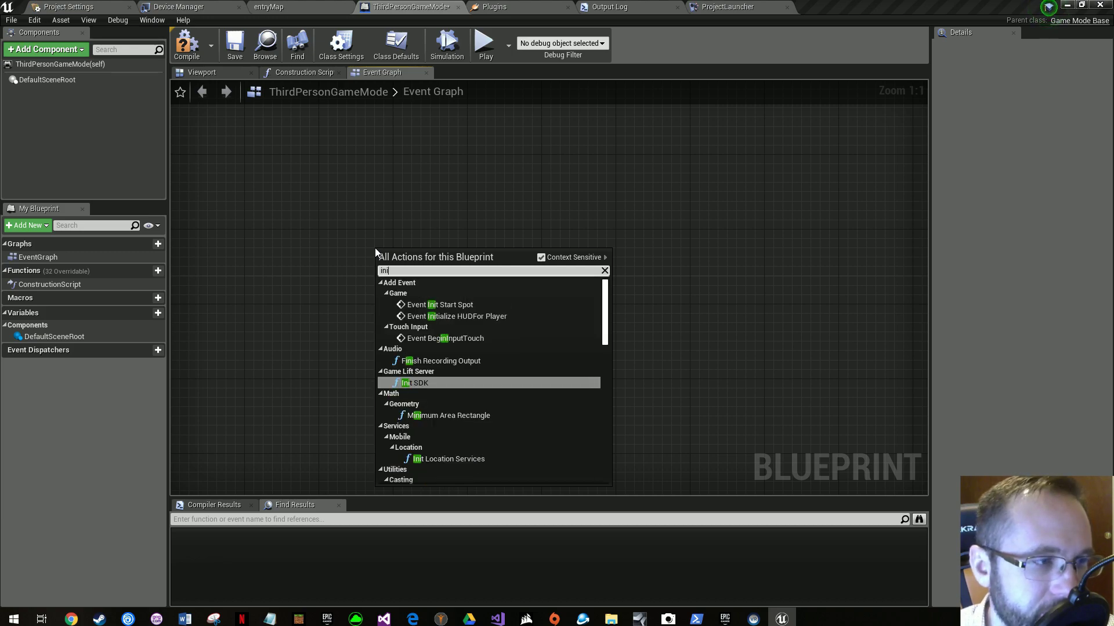
text(t)
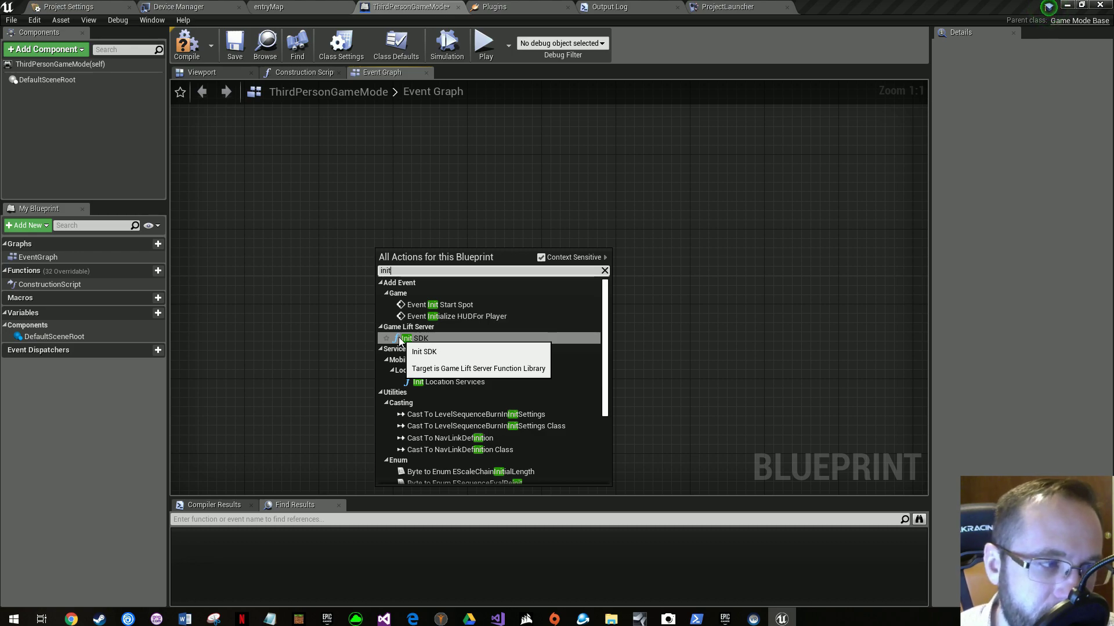
click(406, 180)
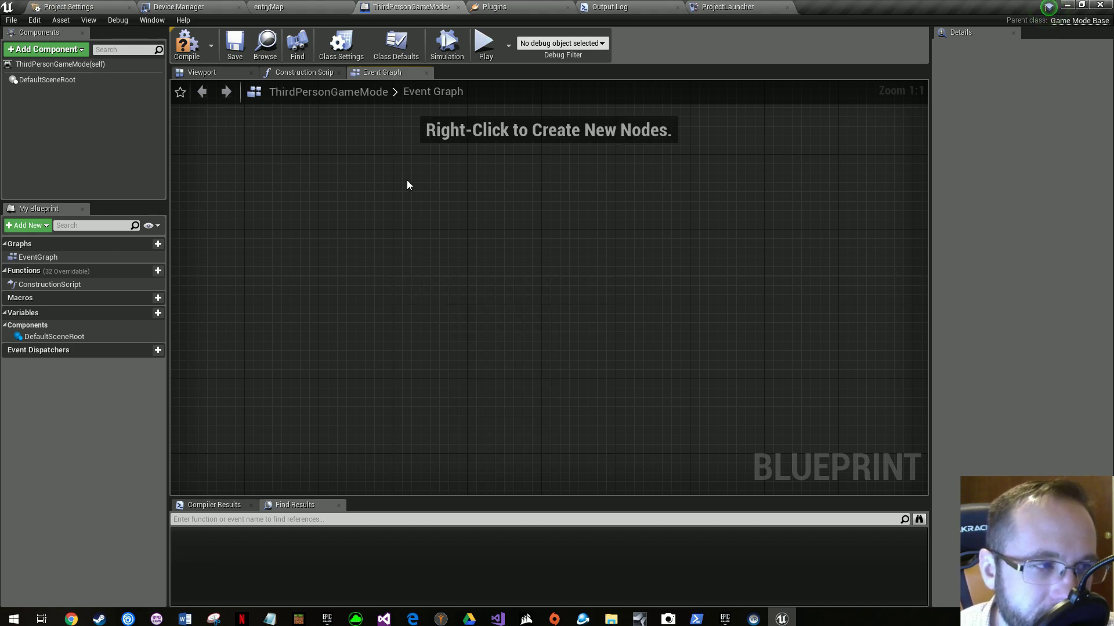
Compile and save the ThirdPersonGameMode blueprint and return to the entryMap level editor.
click(191, 52)
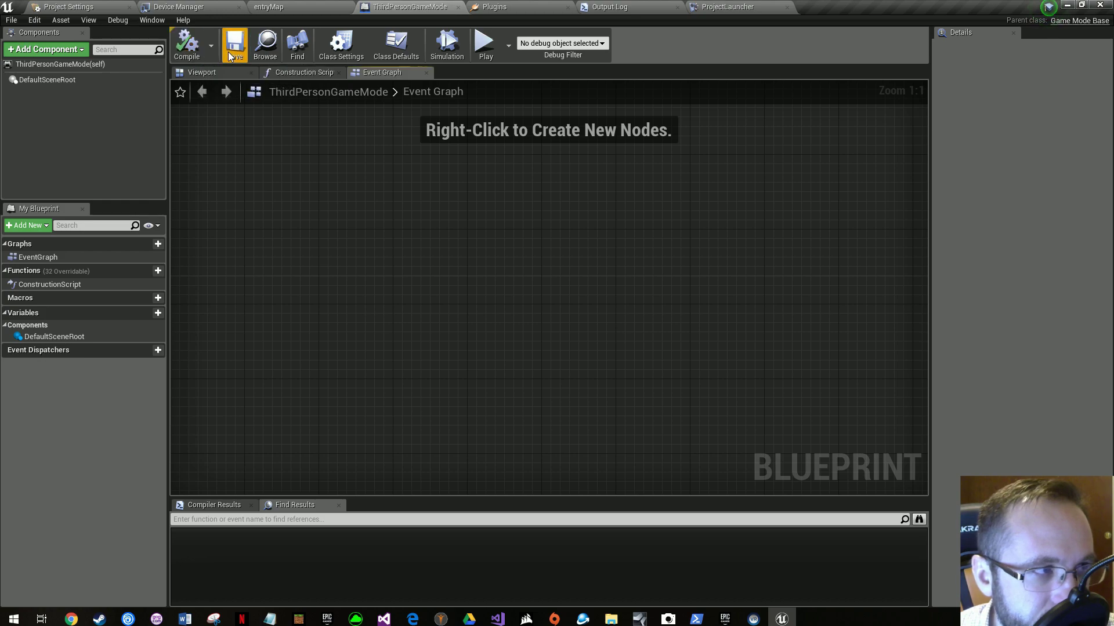
click(232, 49)
click(275, 9)
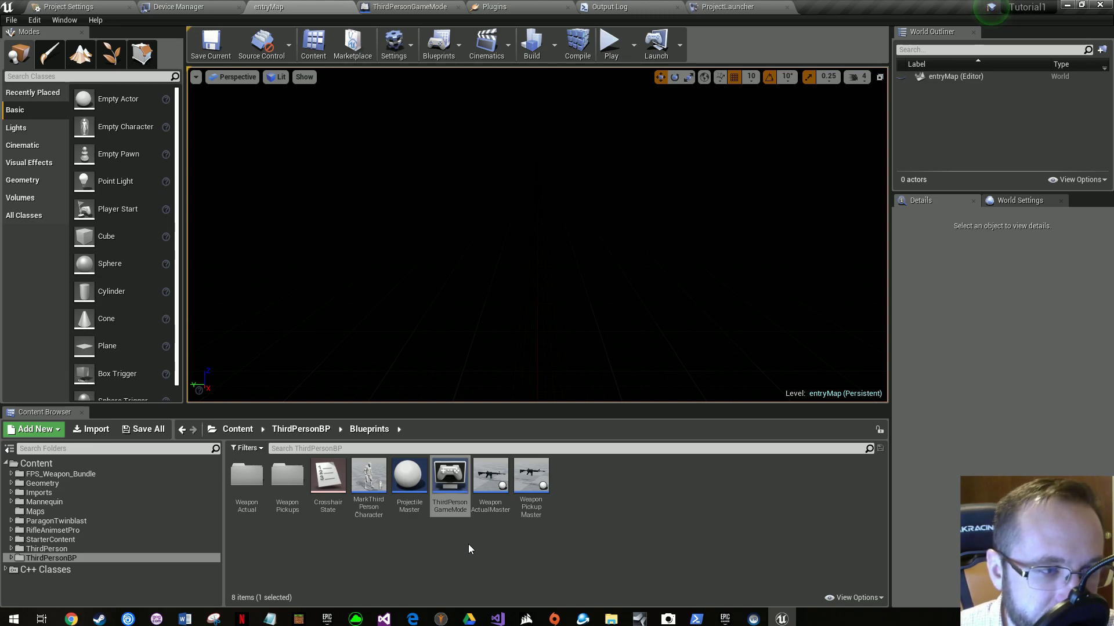
key(Return)
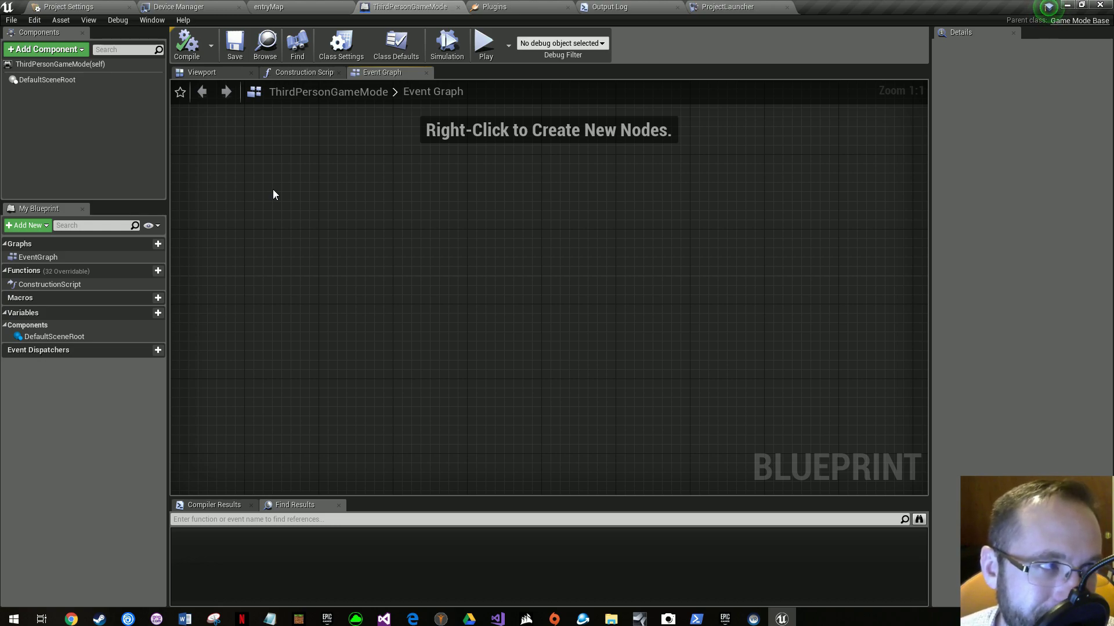
click(339, 9)
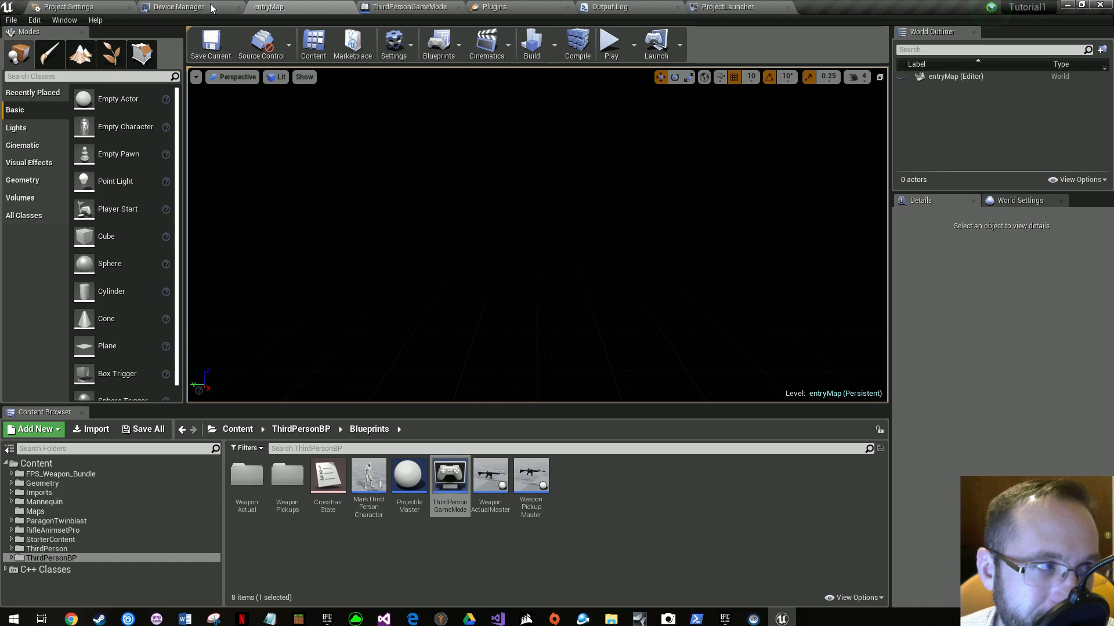